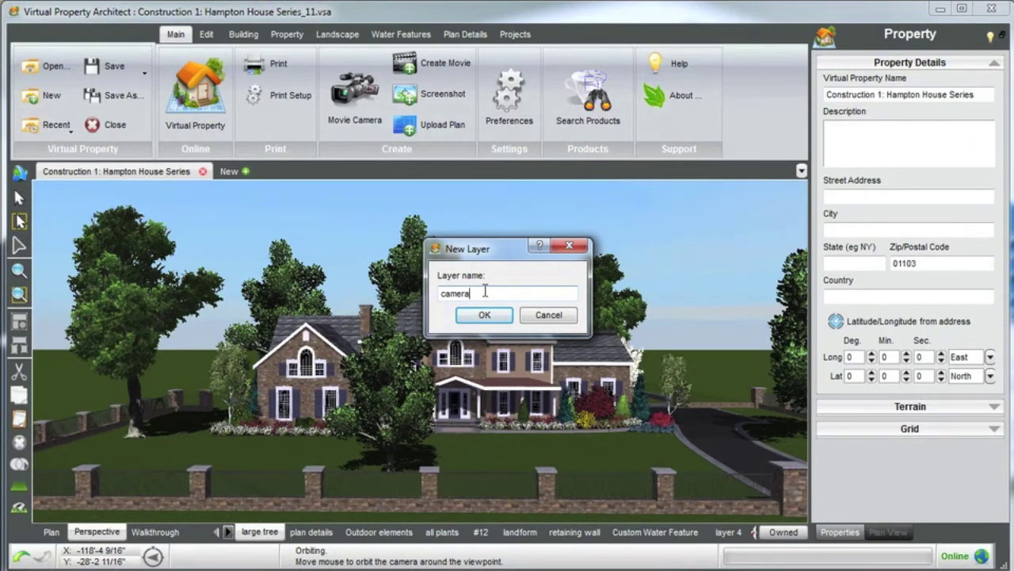
Create a new layer named camera.
{"action": "key", "text": "Return"}
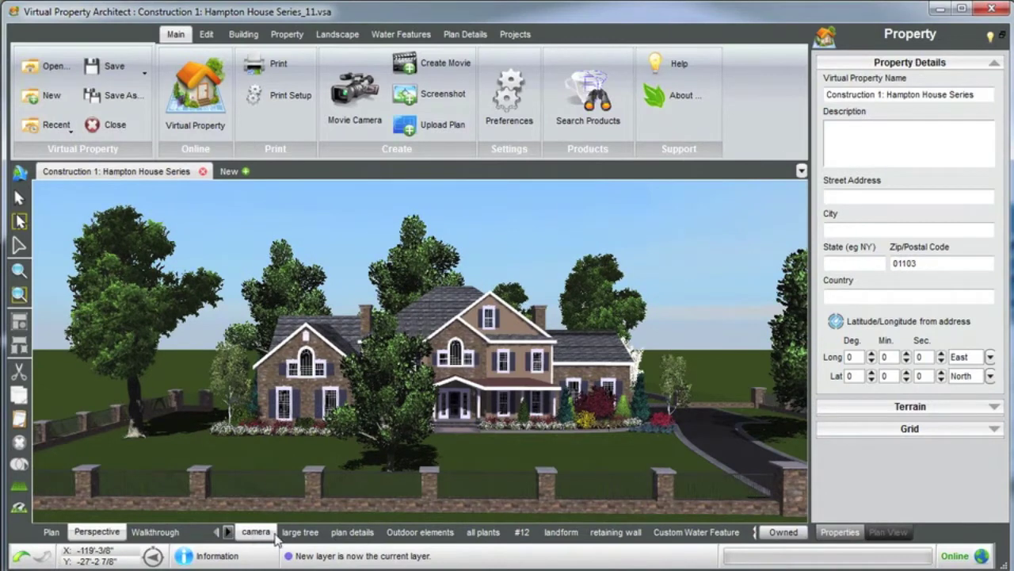
{"action": "middle_click_drag", "start_coordinate": [411, 435], "coordinate": [482, 383]}
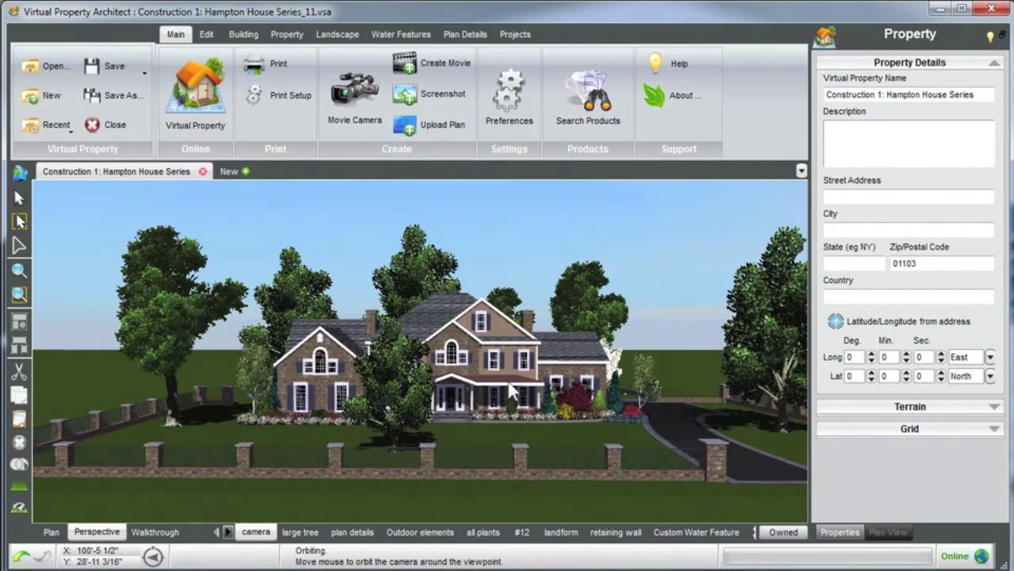
{"action": "middle_click_drag", "start_coordinate": [511, 388], "coordinate": [498, 389]}
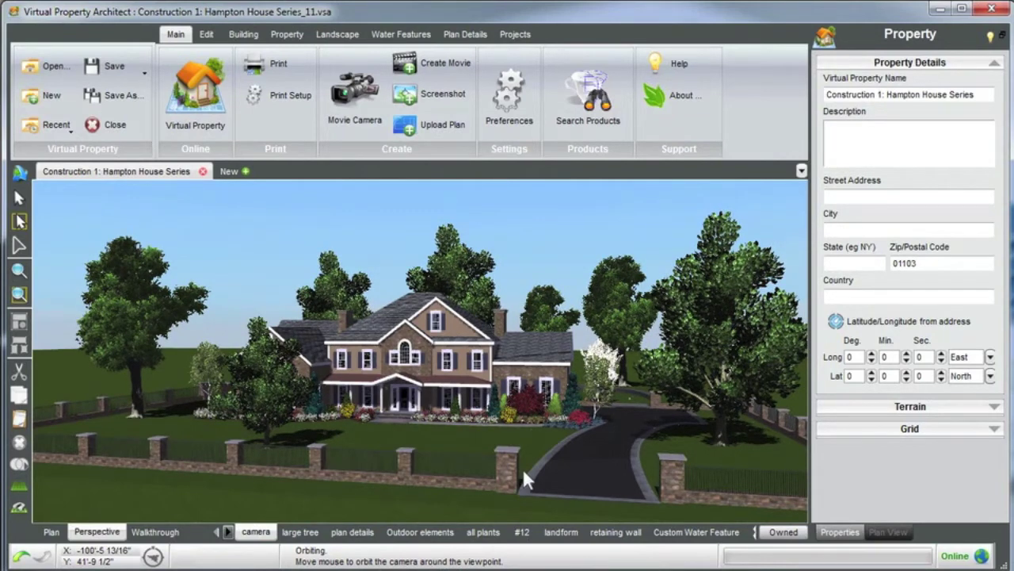
{"action": "left_click_drag", "start_coordinate": [536, 442], "coordinate": [465, 436]}
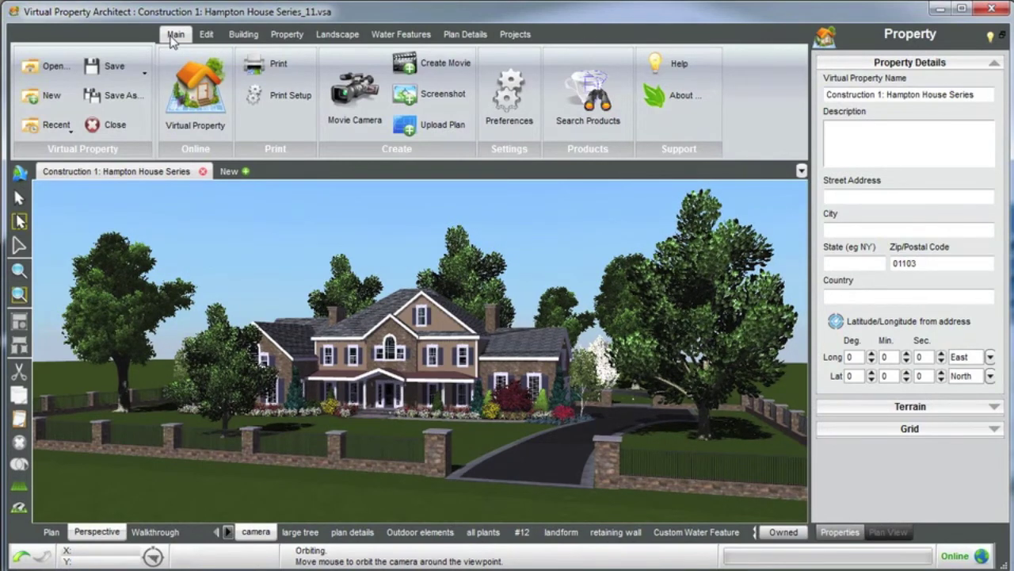
Switch to the plan view and frame the house together with the front lawn and driveway entrance.
{"action": "left_click", "coordinate": [355, 95]}
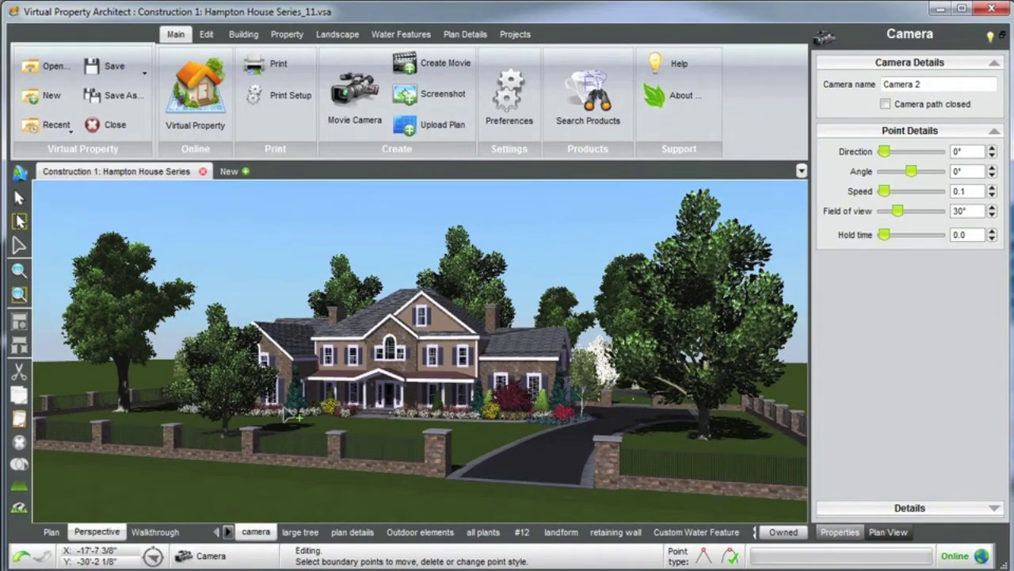
{"action": "left_click", "coordinate": [51, 532]}
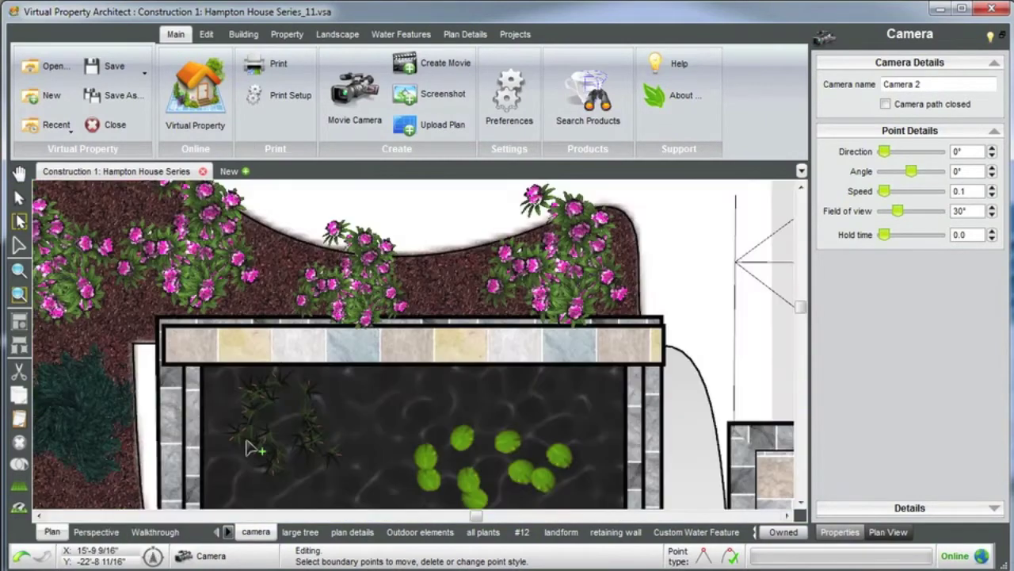
{"action": "scroll", "coordinate": [363, 380], "scroll_direction": "down", "scroll_amount": 5}
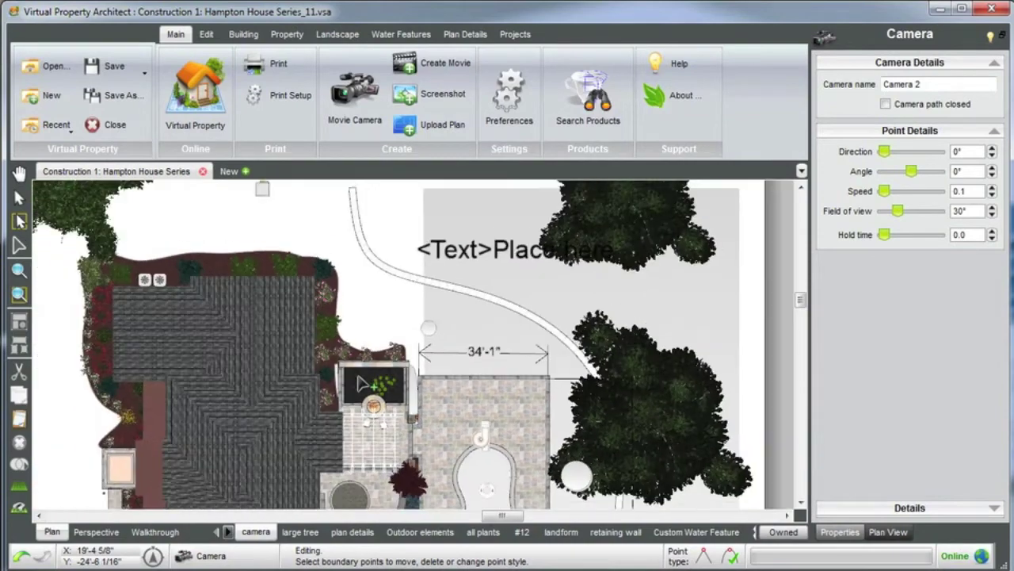
{"action": "scroll", "coordinate": [362, 384], "scroll_direction": "down", "scroll_amount": 4}
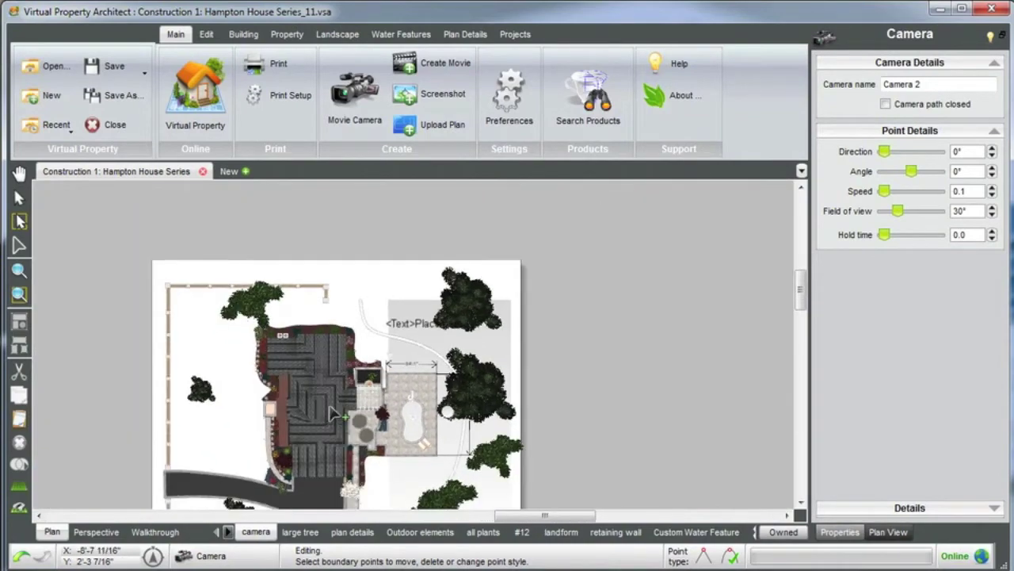
{"action": "left_click", "coordinate": [324, 402]}
{"action": "middle_click_drag", "start_coordinate": [325, 402], "coordinate": [565, 282]}
{"action": "scroll", "coordinate": [328, 397], "scroll_direction": "up", "scroll_amount": 4}
{"action": "mouse_move", "coordinate": [329, 397]}
{"action": "middle_mouse_down"}
{"action": "mouse_move", "coordinate": [416, 378]}
{"action": "mouse_move", "coordinate": [454, 342]}
{"action": "mouse_move", "coordinate": [447, 320]}
{"action": "middle_mouse_up"}
{"action": "middle_click_drag", "start_coordinate": [533, 339], "coordinate": [565, 343]}
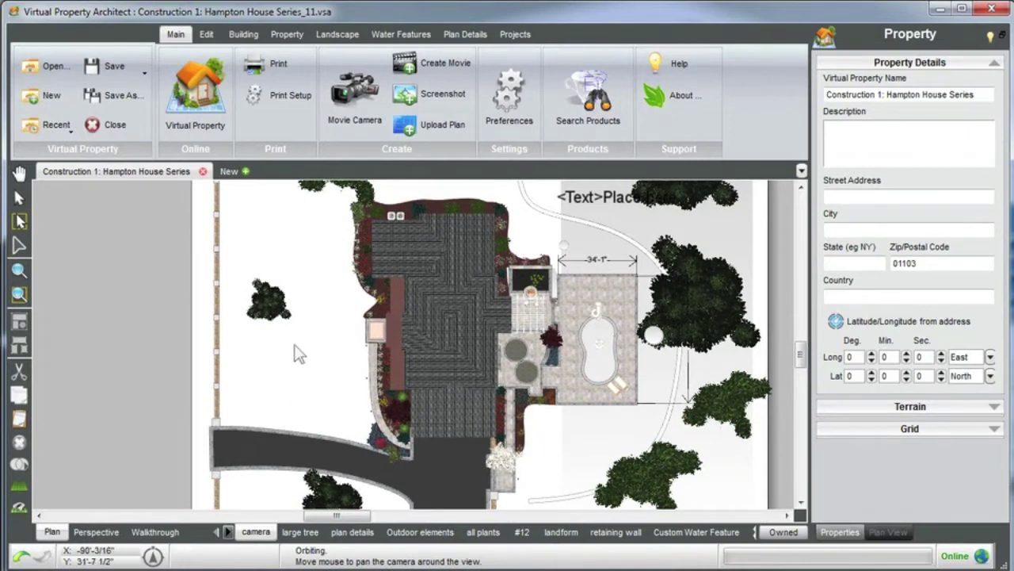
Draw a six-point movie camera path from the driveway entrance curving across the front lawn, starting with segments about 31' and 20' long.
{"action": "left_click", "coordinate": [354, 96]}
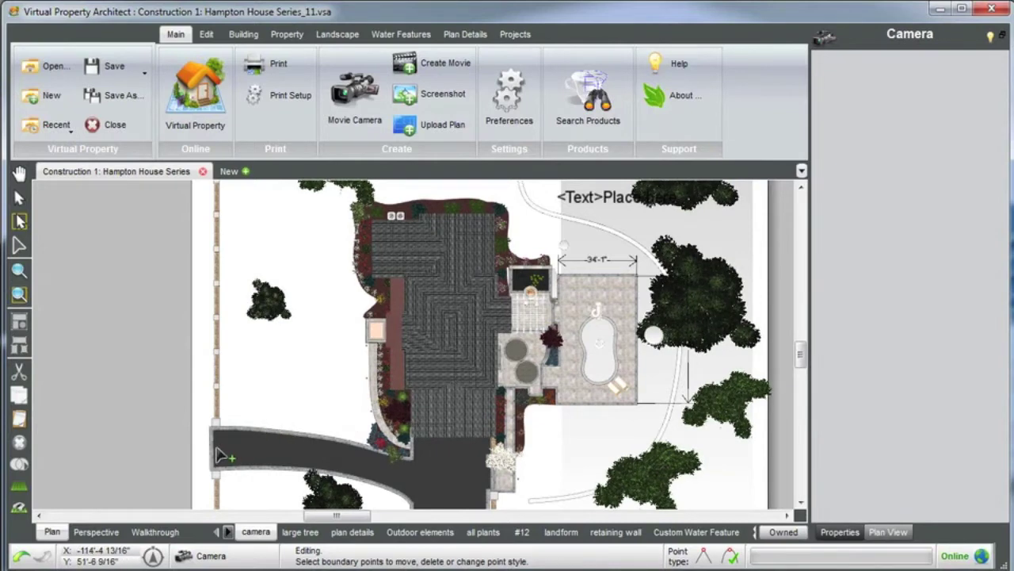
{"action": "left_click_drag", "start_coordinate": [214, 449], "coordinate": [288, 448]}
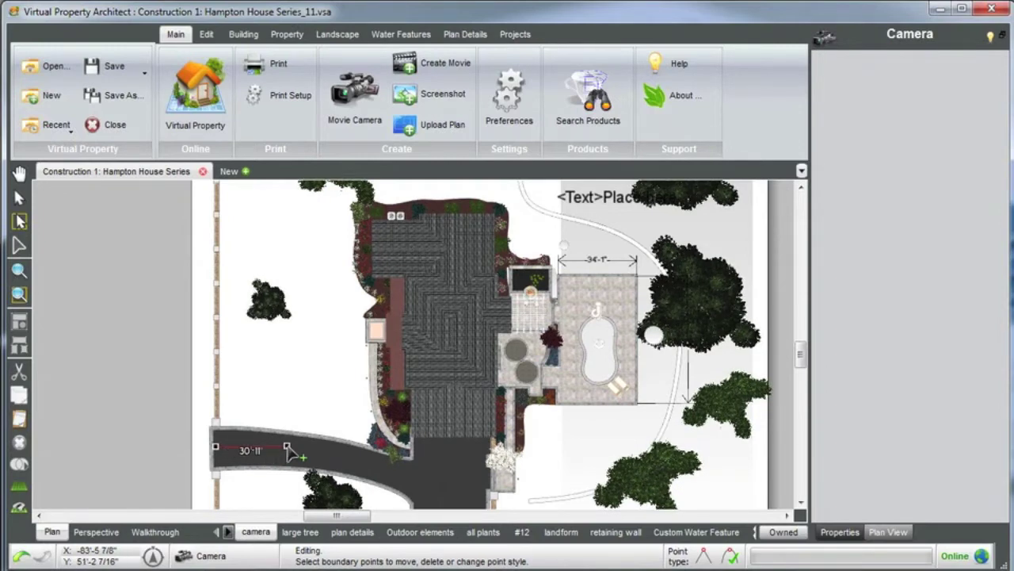
{"action": "left_click", "coordinate": [325, 420]}
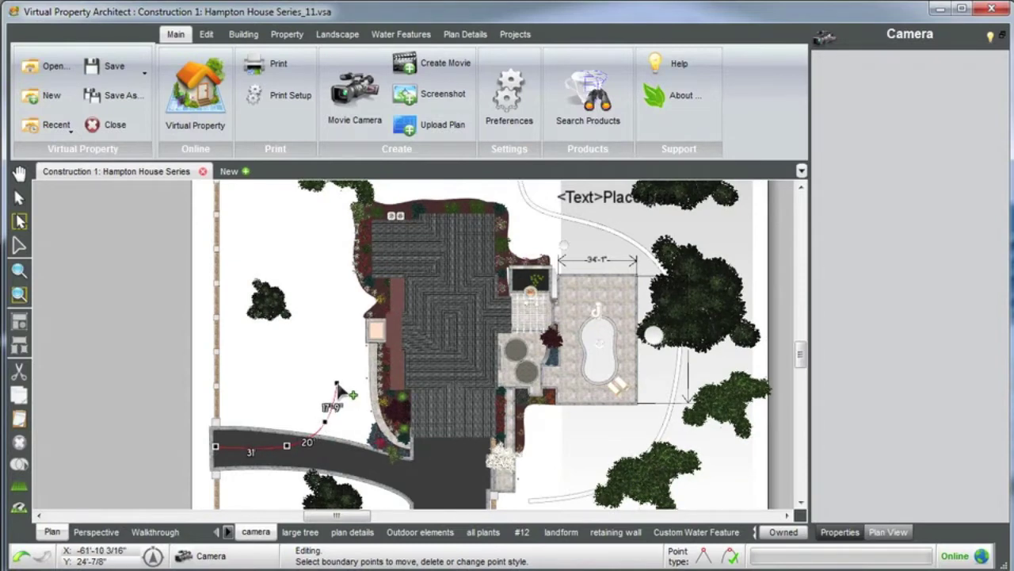
{"action": "left_click", "coordinate": [337, 381]}
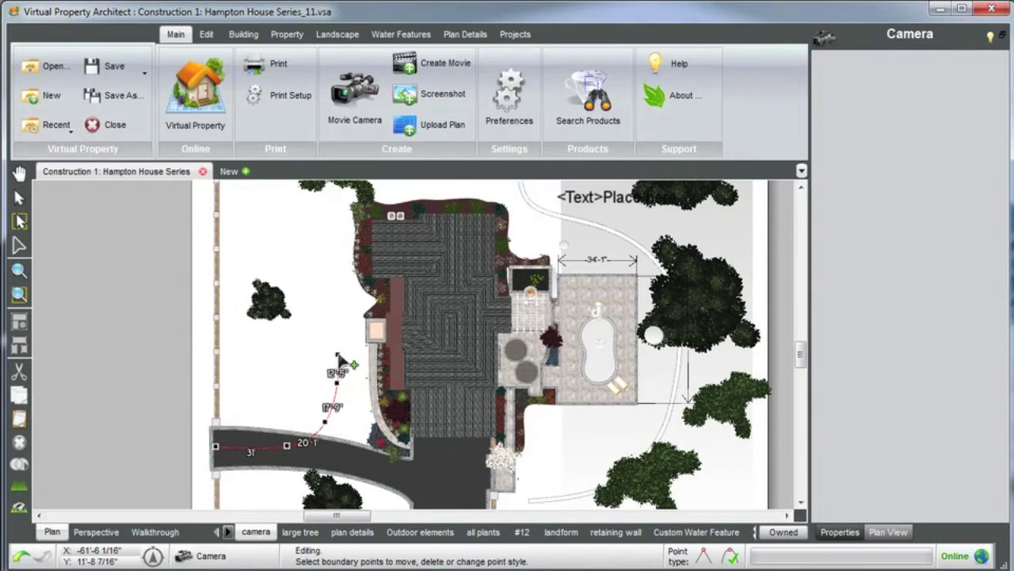
{"action": "left_click", "coordinate": [339, 349]}
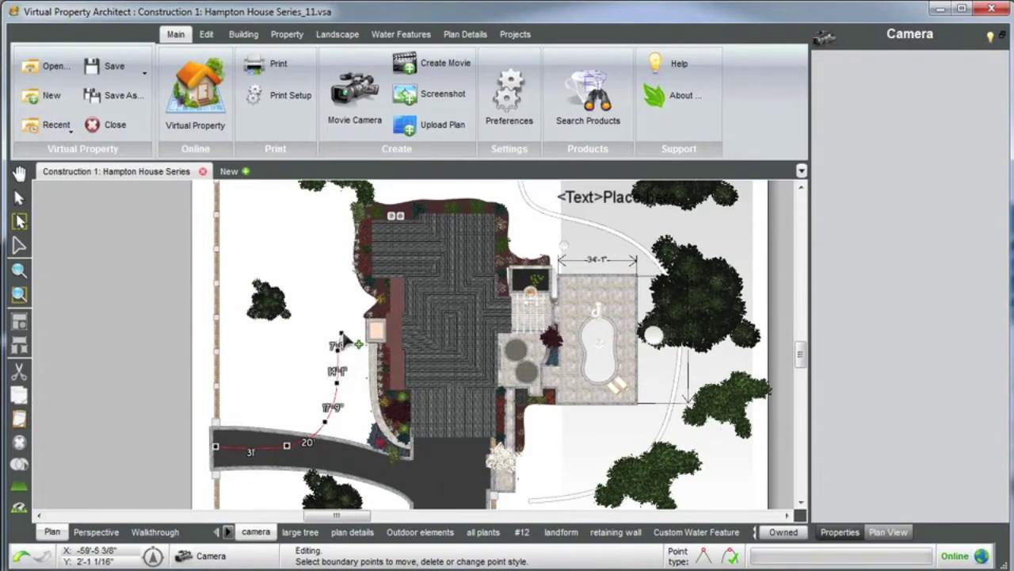
{"action": "double_click", "coordinate": [344, 332]}
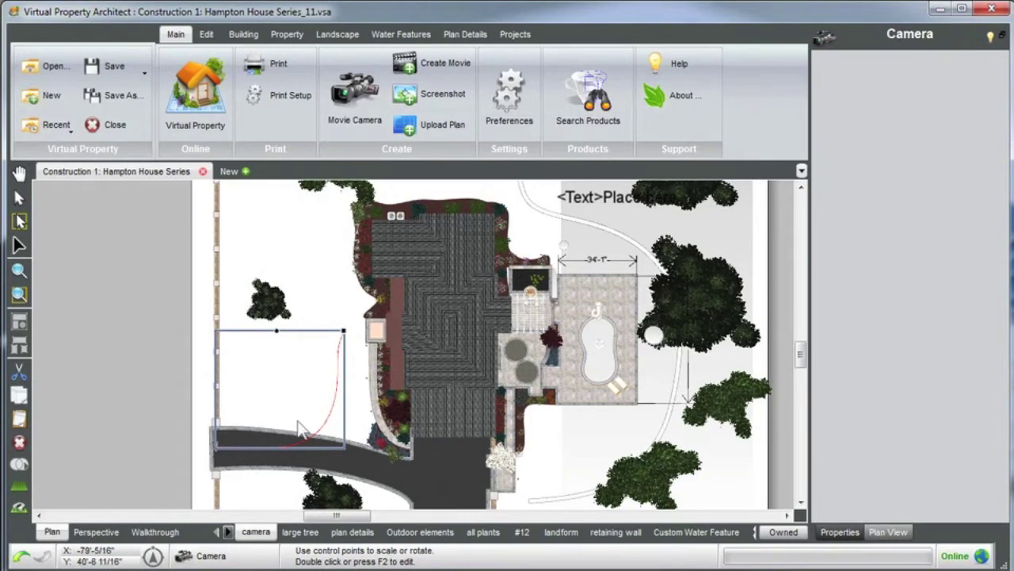
Open the new camera path for point editing in the perspective view and select its starting point at the driveway entrance.
{"action": "left_click", "coordinate": [96, 532]}
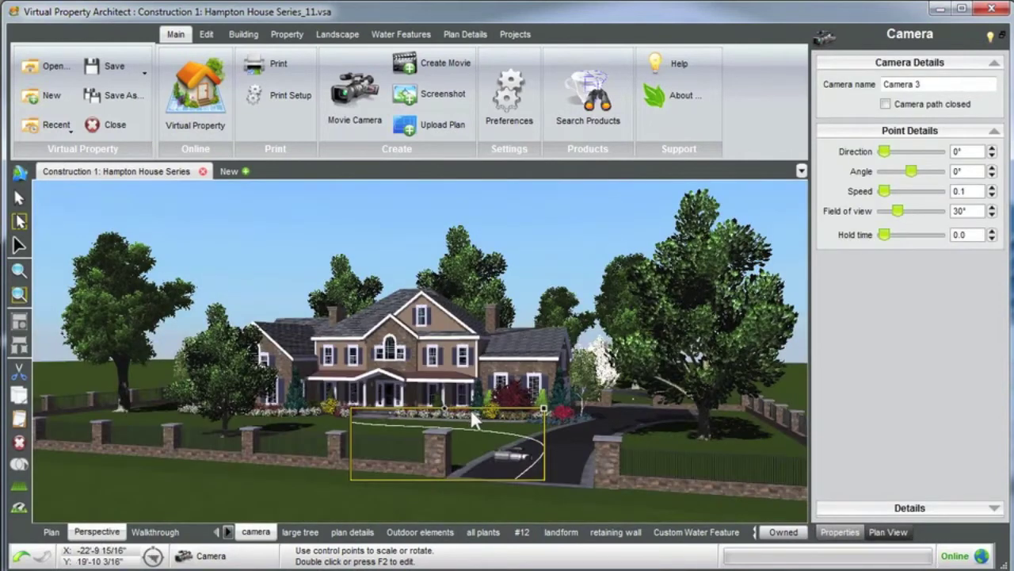
{"action": "left_click_drag", "start_coordinate": [472, 414], "coordinate": [412, 446]}
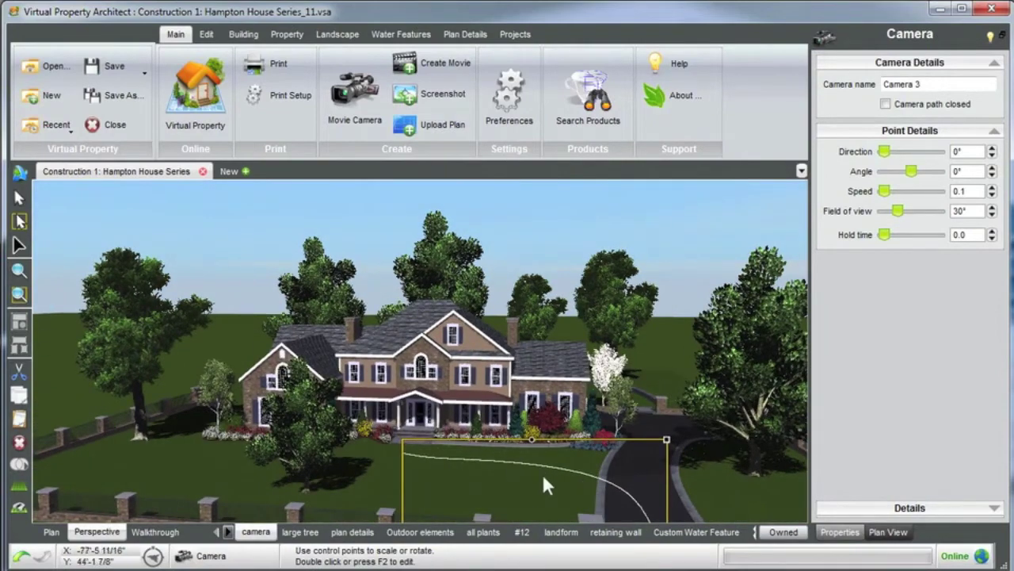
{"action": "scroll", "coordinate": [491, 452], "scroll_direction": "down", "scroll_amount": 2}
{"action": "left_click_drag", "start_coordinate": [500, 459], "coordinate": [514, 440]}
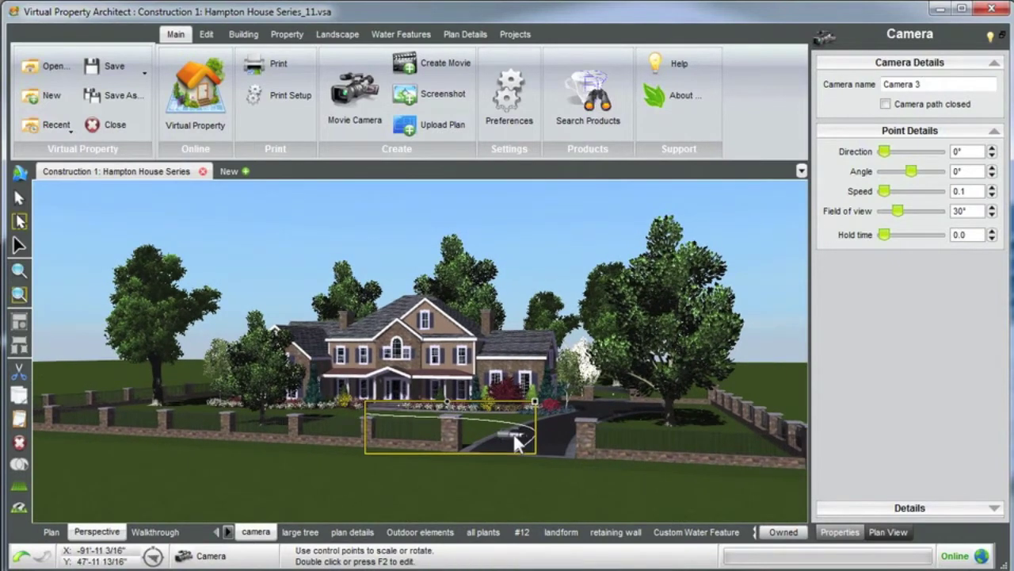
{"action": "double_click", "coordinate": [513, 436]}
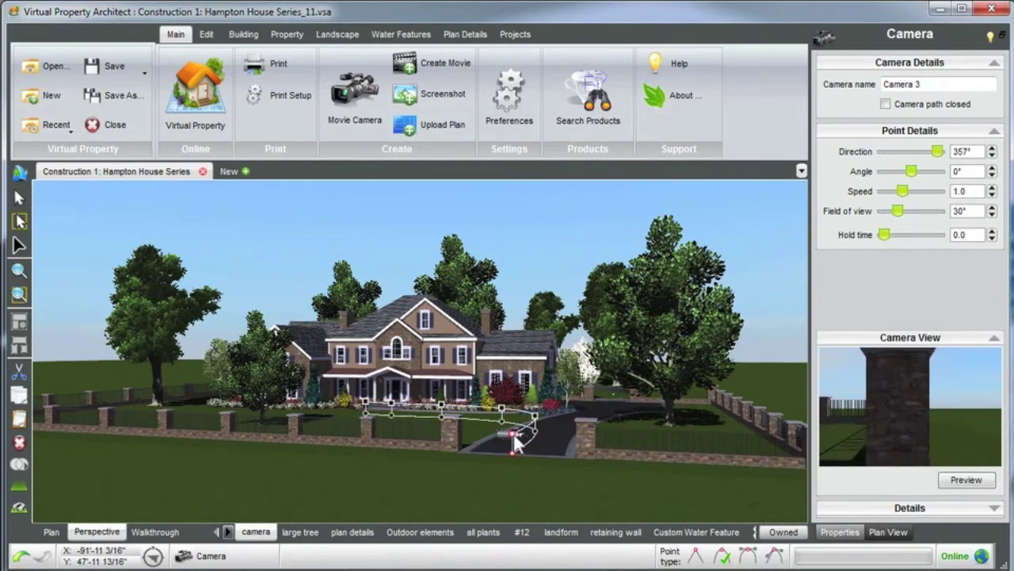
Turn the starting camera point toward the house with a direction of 103°, and check the second point's view.
{"action": "left_click_drag", "start_coordinate": [475, 437], "coordinate": [488, 441]}
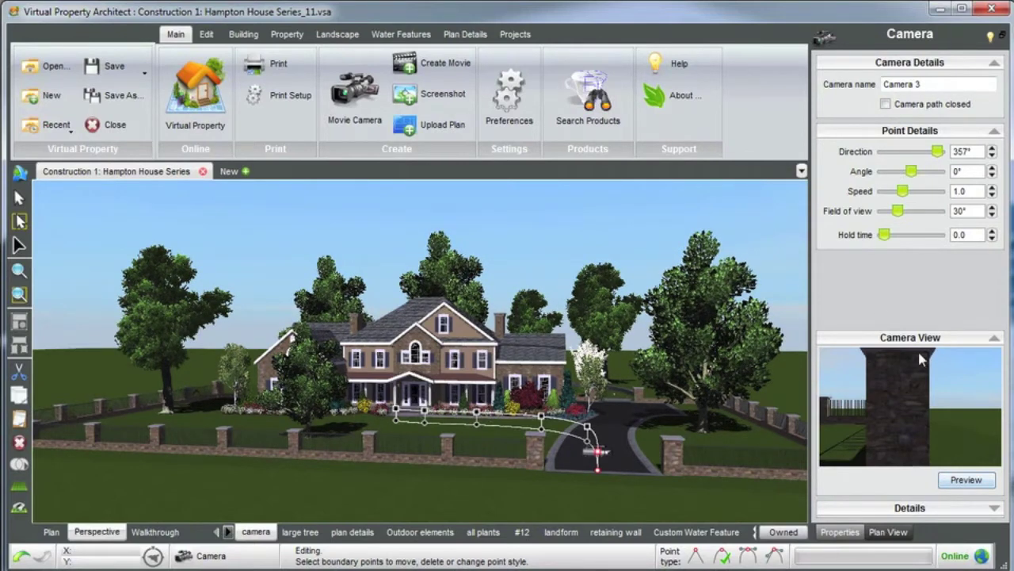
{"action": "middle_click_drag", "start_coordinate": [764, 400], "coordinate": [626, 449]}
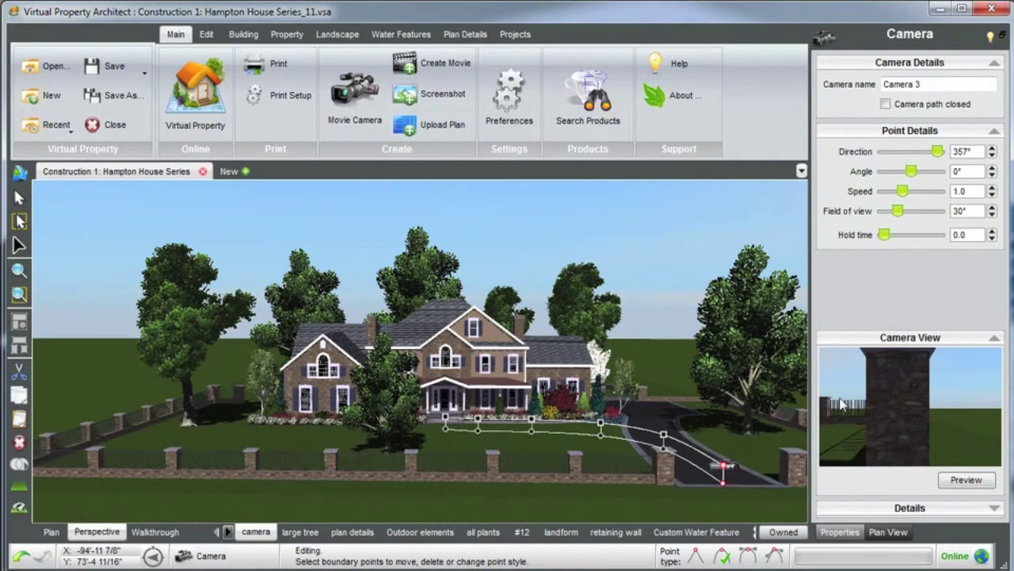
{"action": "left_click_drag", "start_coordinate": [938, 151], "coordinate": [901, 158]}
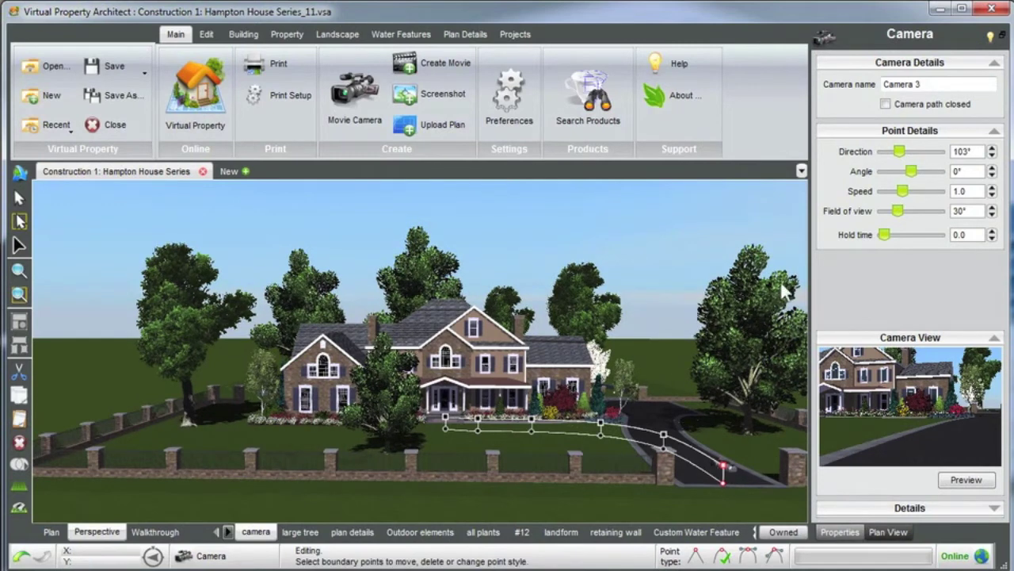
{"action": "left_click", "coordinate": [664, 436]}
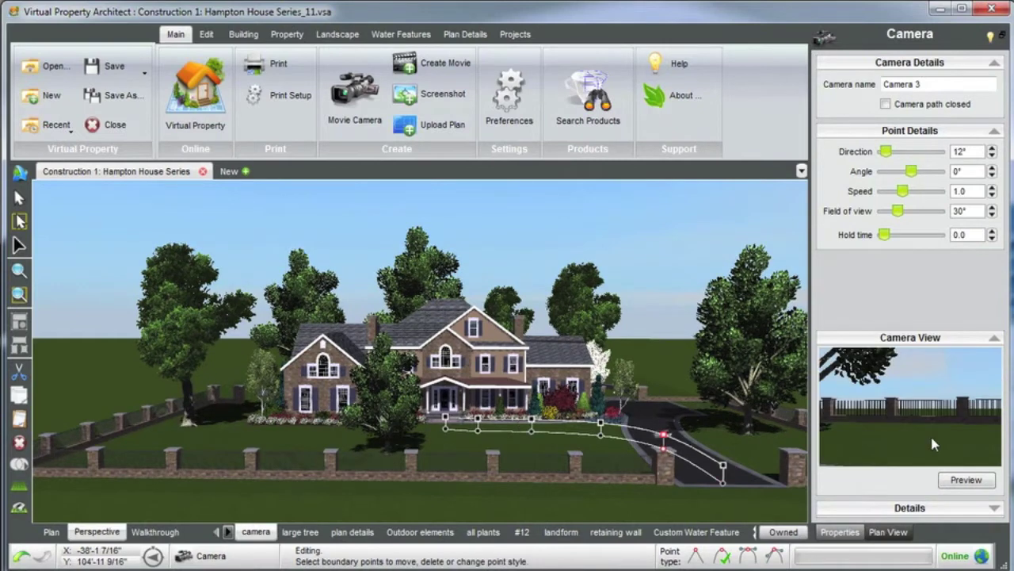
{"action": "left_click", "coordinate": [723, 469]}
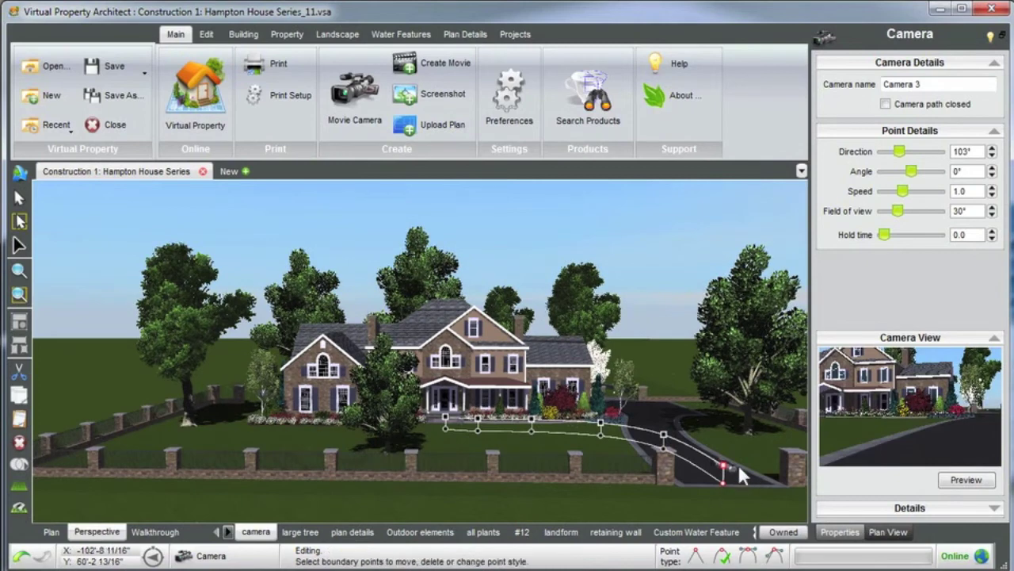
Raise the starting camera point higher above the driveway entrance.
{"action": "left_click_drag", "start_coordinate": [724, 465], "coordinate": [734, 443]}
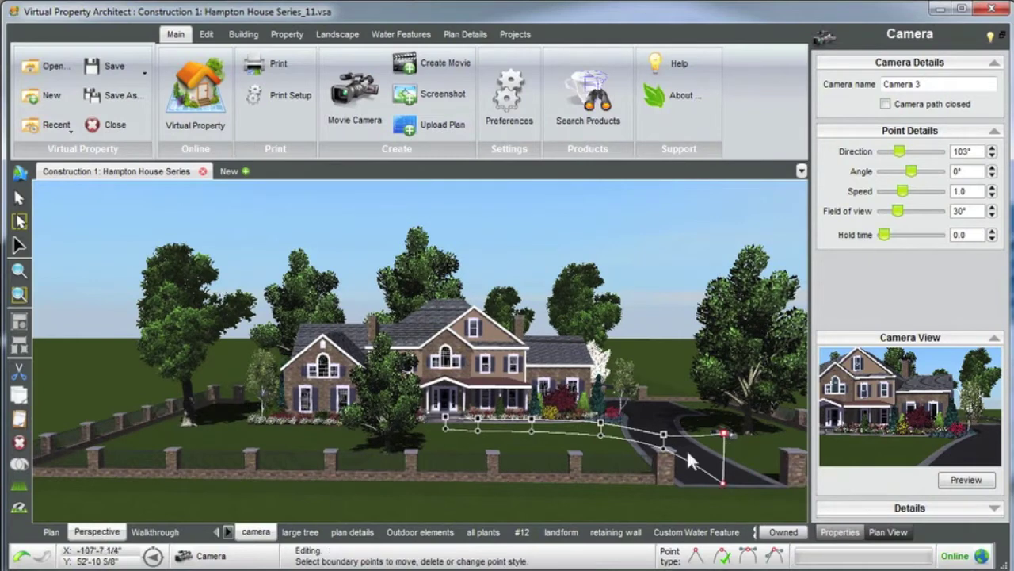
{"action": "left_click_drag", "start_coordinate": [734, 440], "coordinate": [737, 433]}
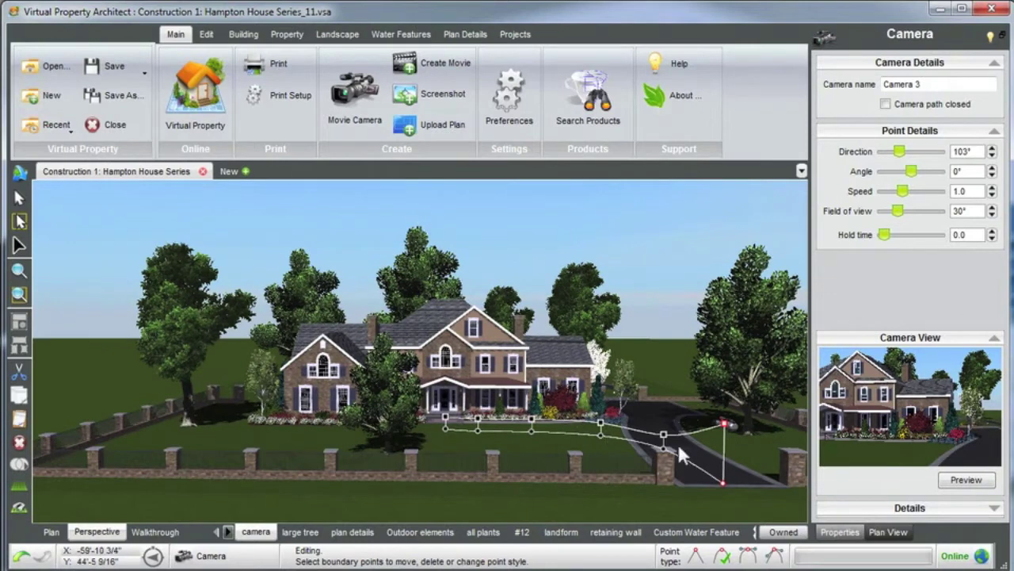
{"action": "middle_click_drag", "start_coordinate": [684, 446], "coordinate": [650, 440]}
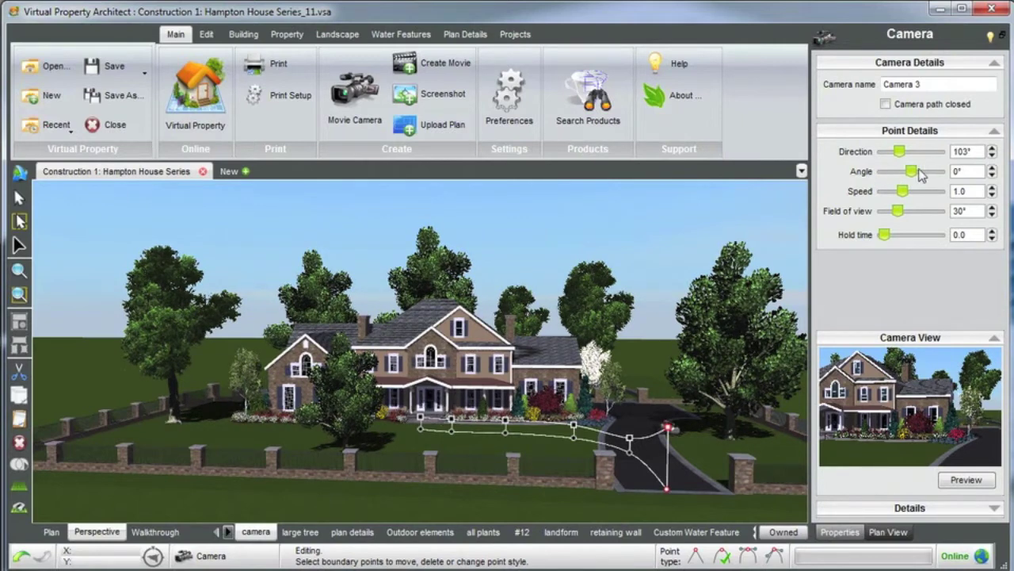
Try other tilt angles for the starting camera point and return the angle to 0°.
{"action": "mouse_move", "coordinate": [913, 178]}
{"action": "left_mouse_down"}
{"action": "mouse_move", "coordinate": [928, 171]}
{"action": "mouse_move", "coordinate": [913, 171]}
{"action": "left_mouse_up"}
{"action": "left_click", "coordinate": [991, 175]}
{"action": "left_click", "coordinate": [992, 175]}
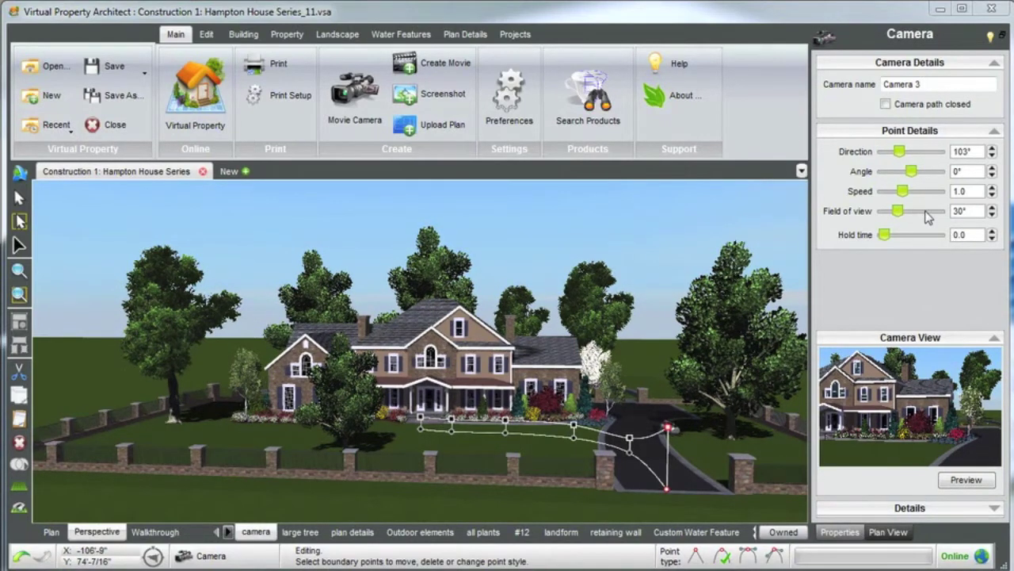
Set the starting camera point's field of view to 45° after trying wider values up to 90°.
{"action": "left_click_drag", "start_coordinate": [901, 220], "coordinate": [950, 220]}
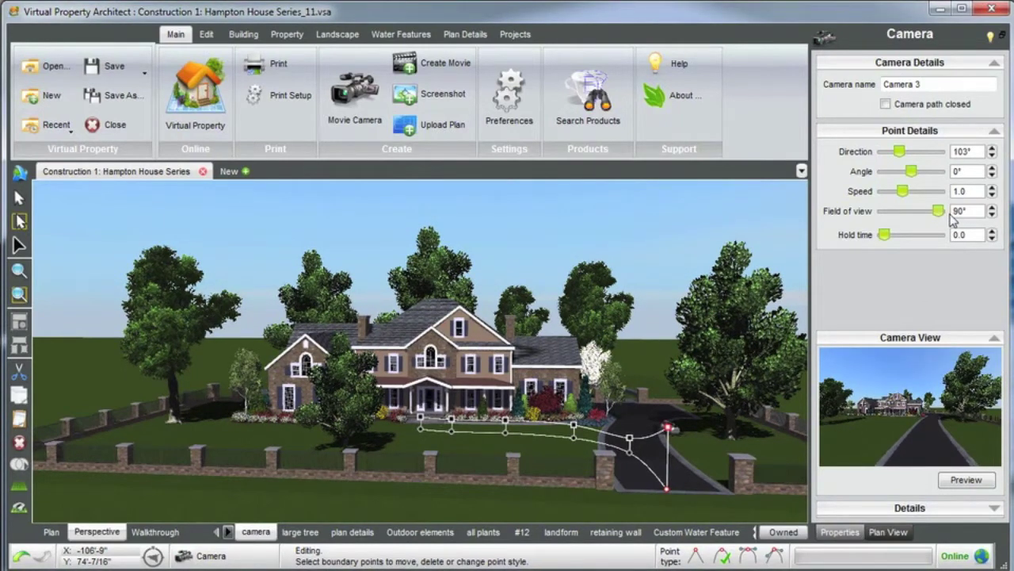
{"action": "left_click_drag", "start_coordinate": [941, 221], "coordinate": [916, 221]}
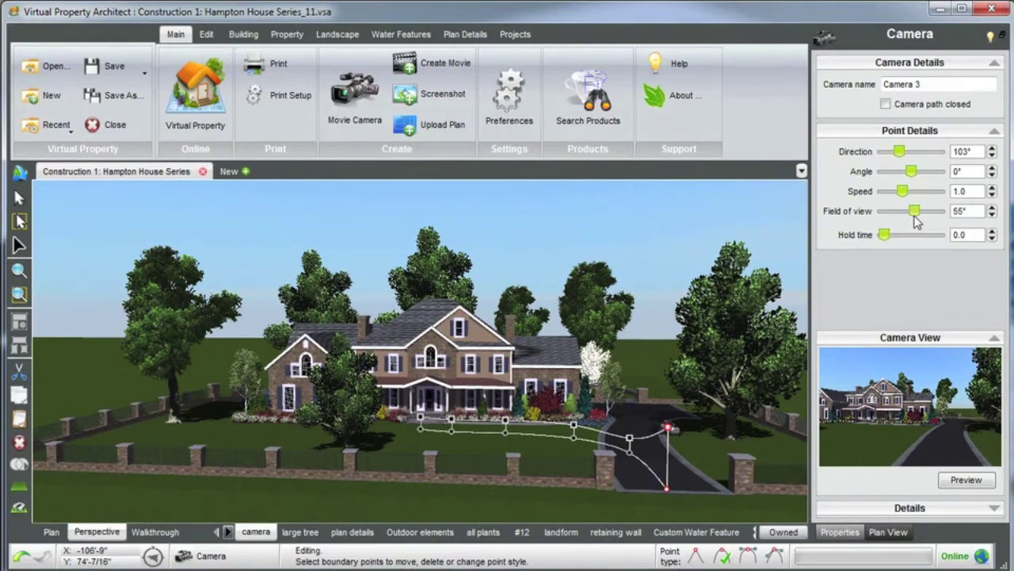
{"action": "left_click", "coordinate": [992, 215]}
{"action": "left_click", "coordinate": [992, 214]}
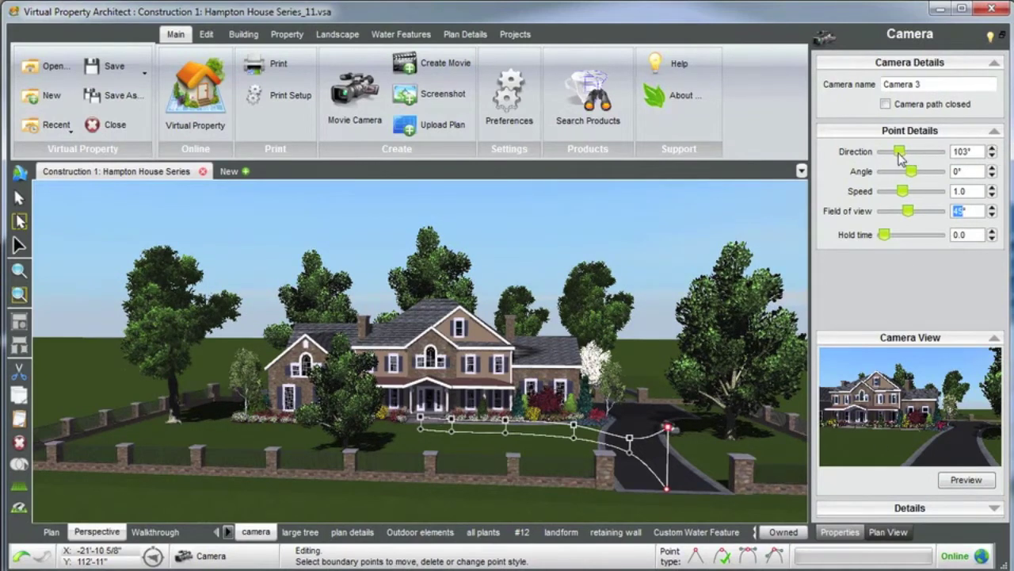
Fine-tune the starting camera point's direction to 95°.
{"action": "left_click", "coordinate": [992, 149]}
{"action": "left_click", "coordinate": [992, 149]}
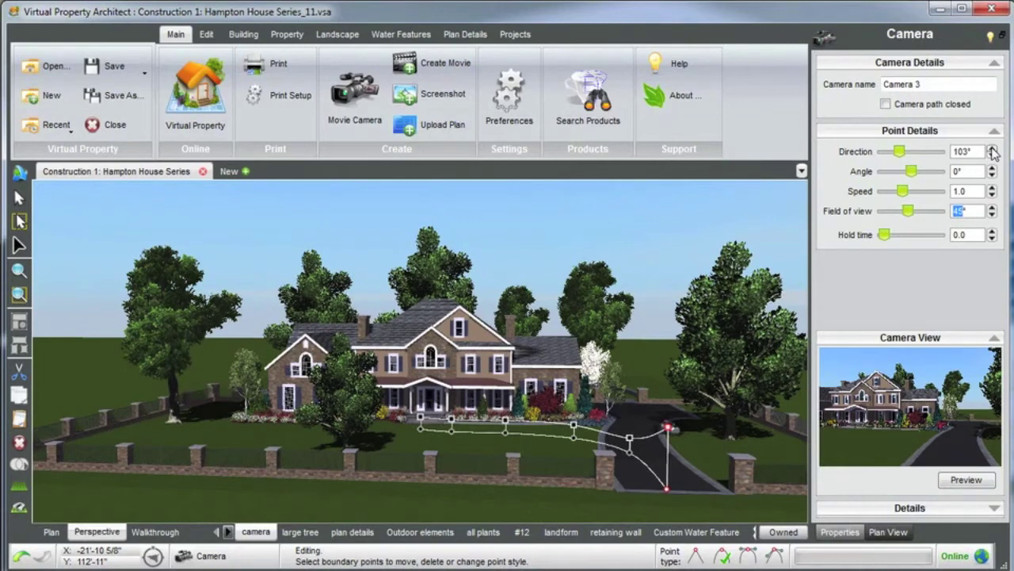
{"action": "left_click", "coordinate": [992, 157]}
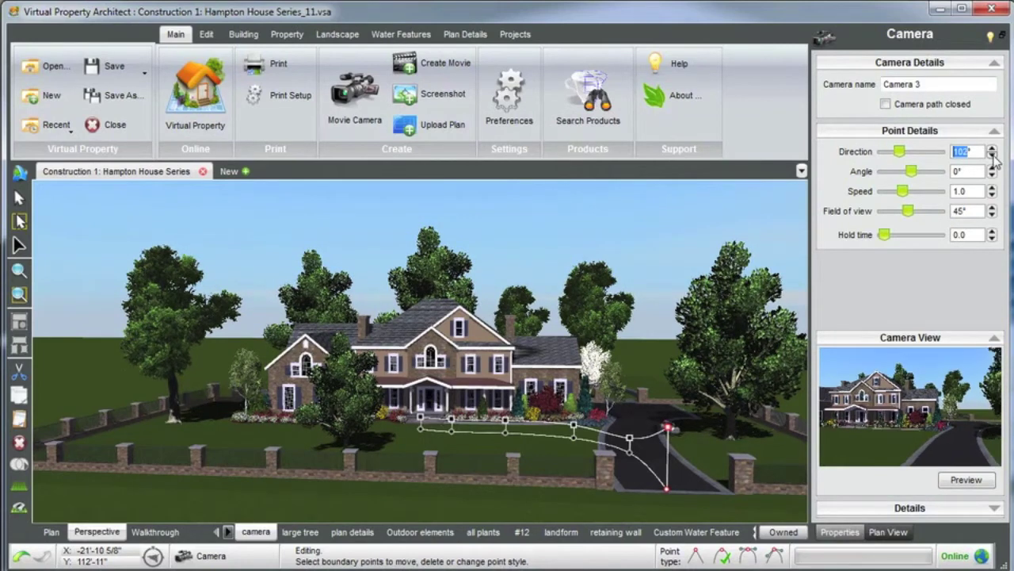
{"action": "left_click", "coordinate": [994, 156]}
{"action": "left_click", "coordinate": [993, 156]}
{"action": "left_click", "coordinate": [994, 156]}
{"action": "left_click", "coordinate": [994, 156]}
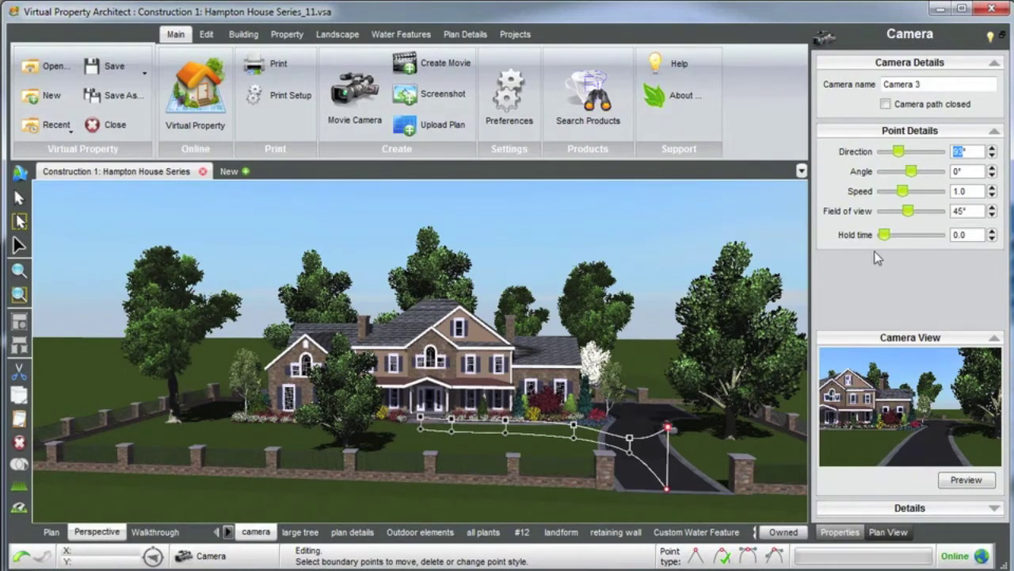
{"action": "left_click", "coordinate": [992, 156]}
{"action": "left_click", "coordinate": [992, 156]}
{"action": "left_click", "coordinate": [990, 150]}
{"action": "left_click", "coordinate": [992, 155]}
{"action": "left_click", "coordinate": [992, 154]}
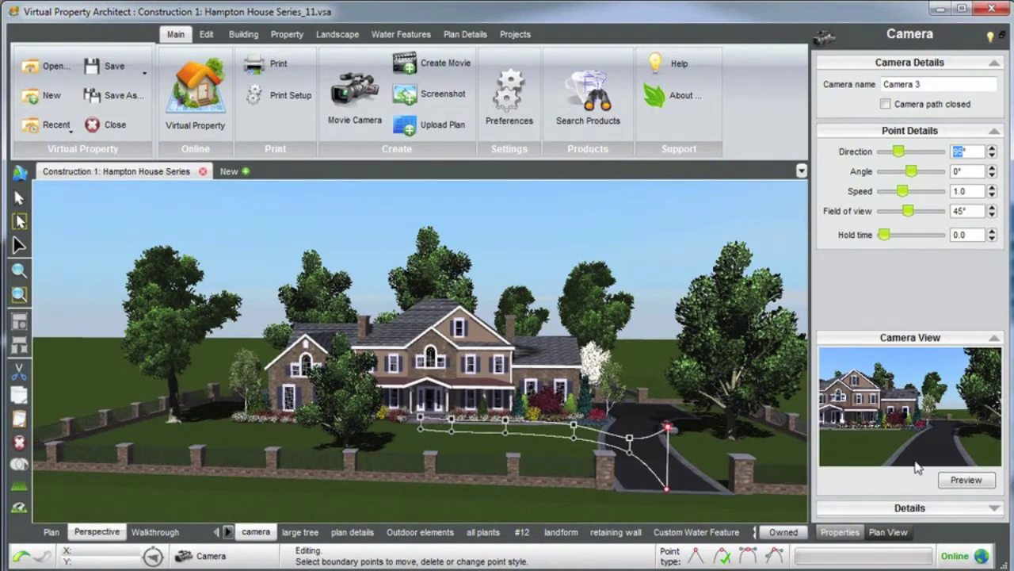
Raise the second camera point on the driveway and turn its direction toward the house, to 103°.
{"action": "left_click", "coordinate": [628, 437]}
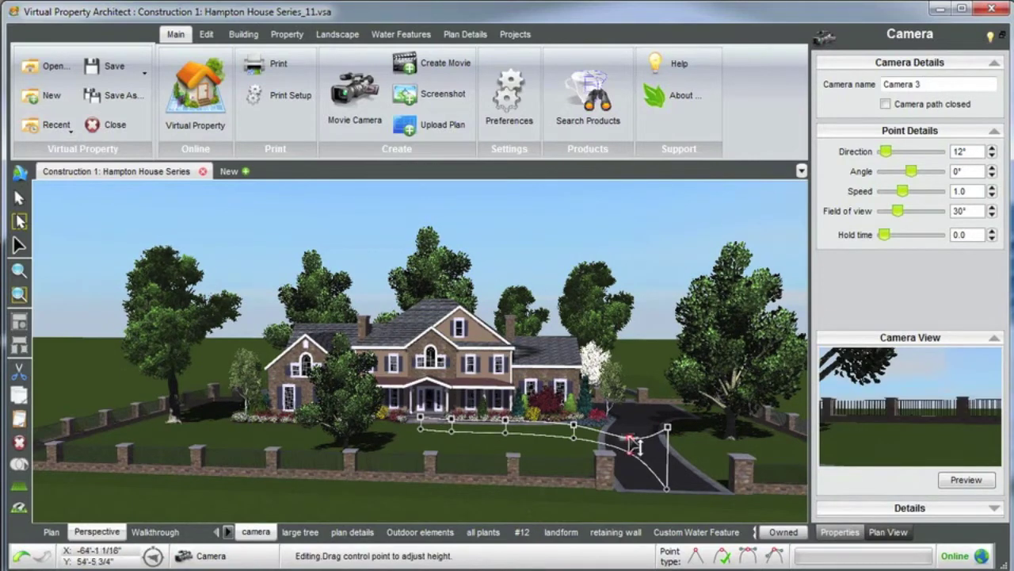
{"action": "mouse_move", "coordinate": [636, 445]}
{"action": "left_mouse_down"}
{"action": "mouse_move", "coordinate": [645, 435]}
{"action": "mouse_move", "coordinate": [634, 426]}
{"action": "mouse_move", "coordinate": [645, 435]}
{"action": "left_mouse_up"}
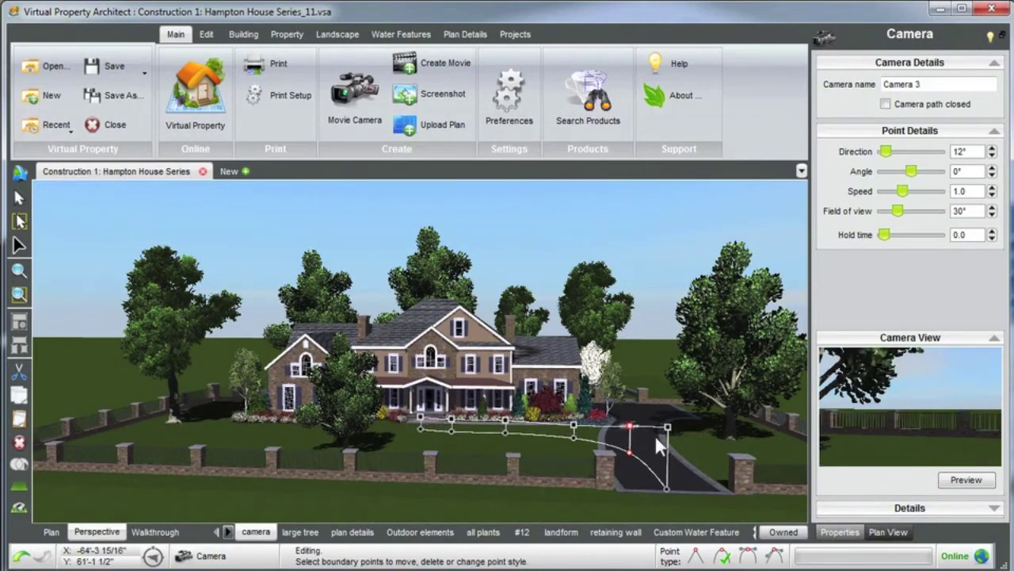
{"action": "left_click_drag", "start_coordinate": [888, 158], "coordinate": [903, 159]}
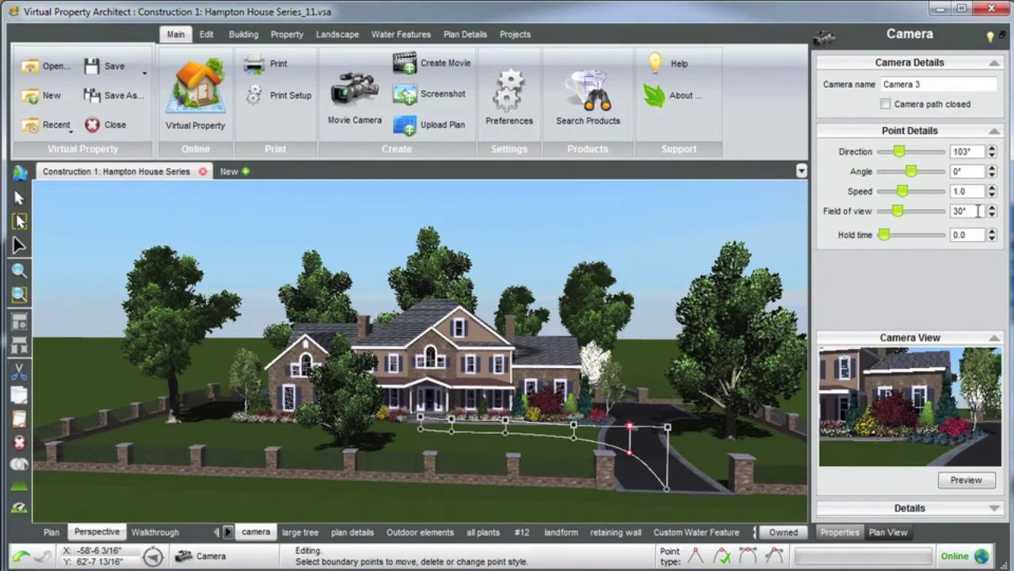
Set the second camera point's field of view to 45° and its direction to 104°.
{"action": "left_click_drag", "start_coordinate": [899, 212], "coordinate": [915, 216]}
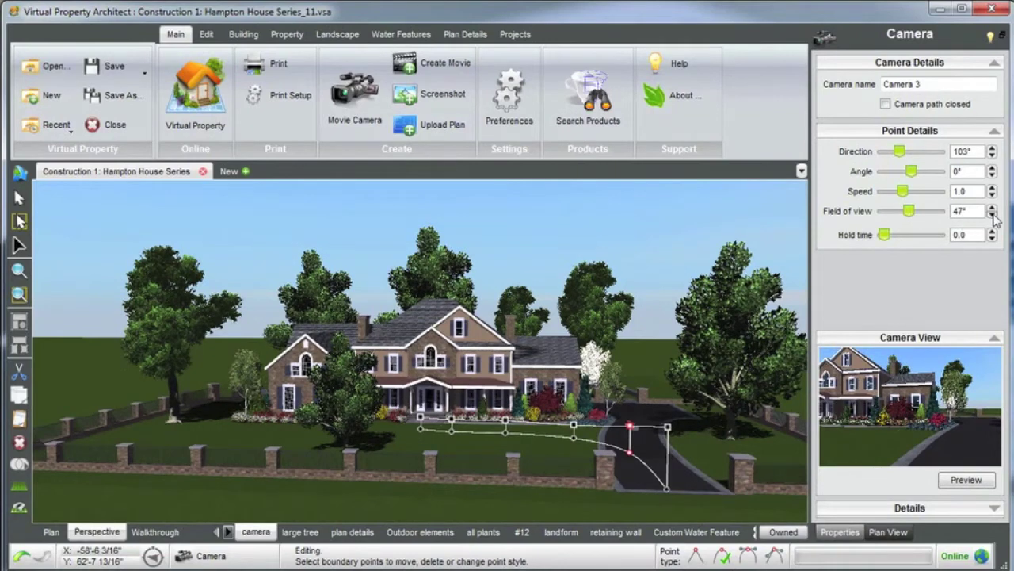
{"action": "left_click", "coordinate": [992, 214]}
{"action": "left_click", "coordinate": [992, 214]}
{"action": "left_click", "coordinate": [992, 148]}
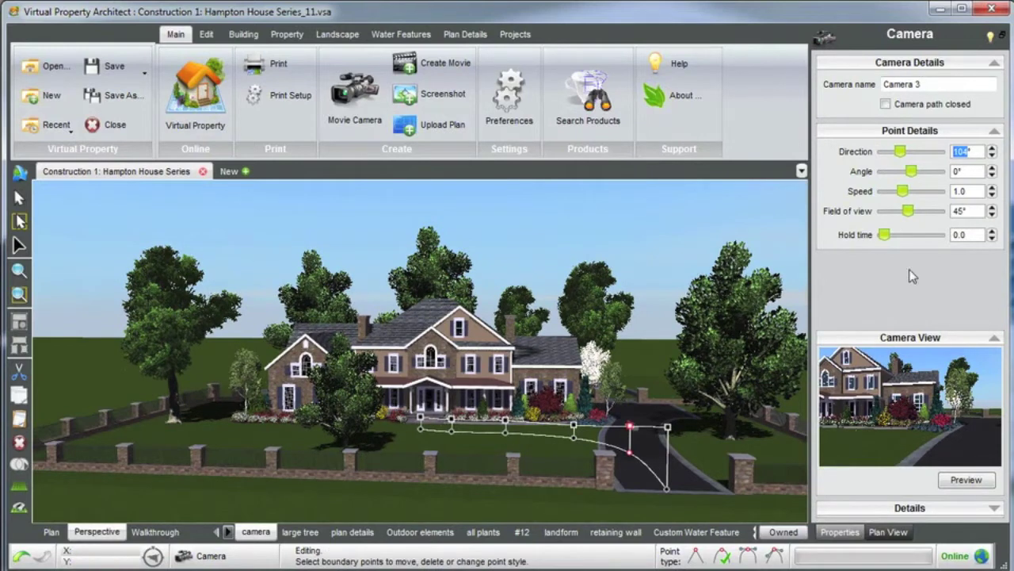
Check the starting camera point's view for comparison and set the second point's direction to 107°.
{"action": "left_click", "coordinate": [667, 490]}
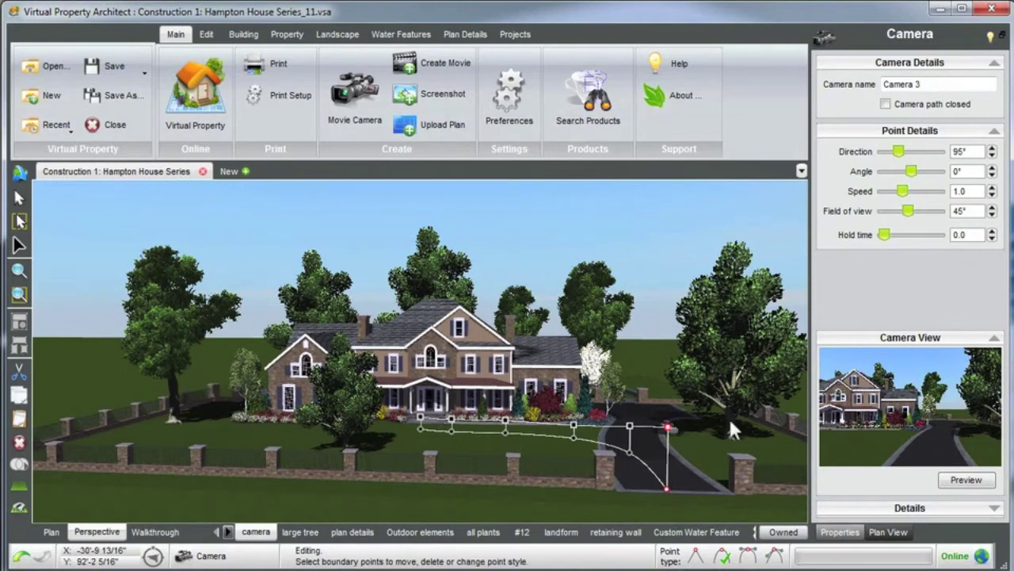
{"action": "left_click", "coordinate": [630, 454]}
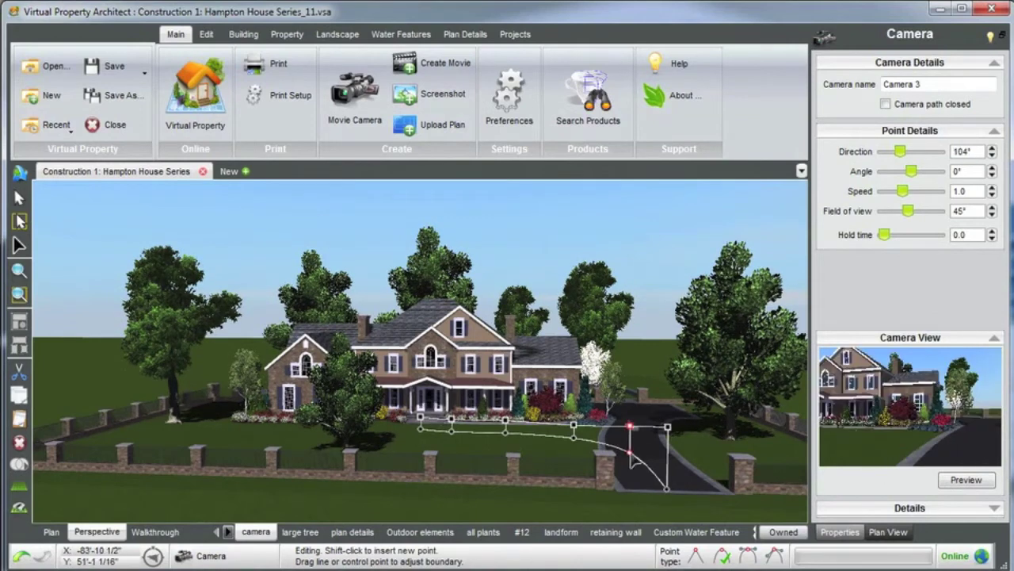
{"action": "left_click", "coordinate": [992, 148]}
{"action": "left_click", "coordinate": [992, 148]}
{"action": "left_click", "coordinate": [992, 149]}
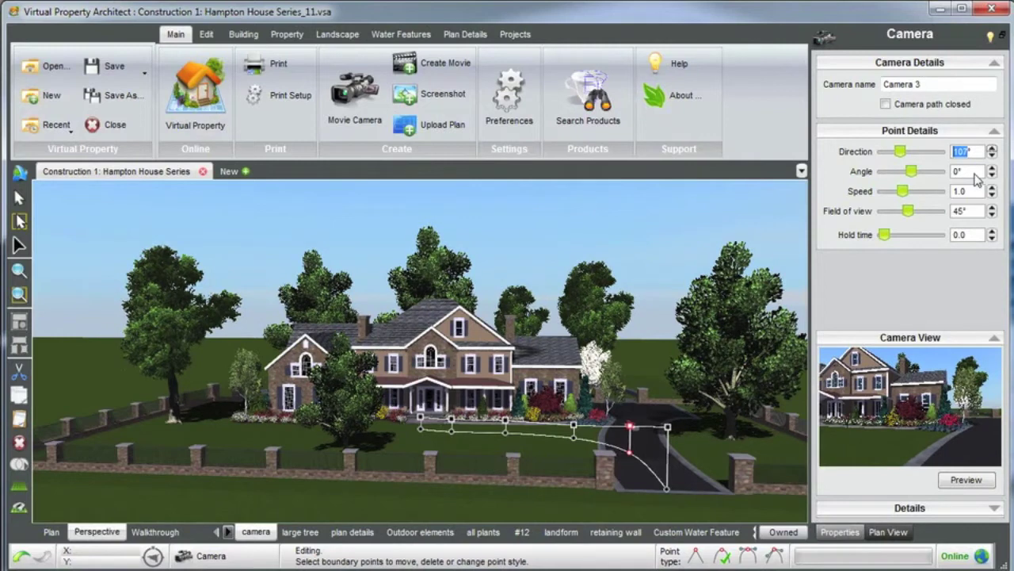
Raise the third camera point, where the path enters the lawn, and turn its direction to 123°.
{"action": "left_click", "coordinate": [574, 426]}
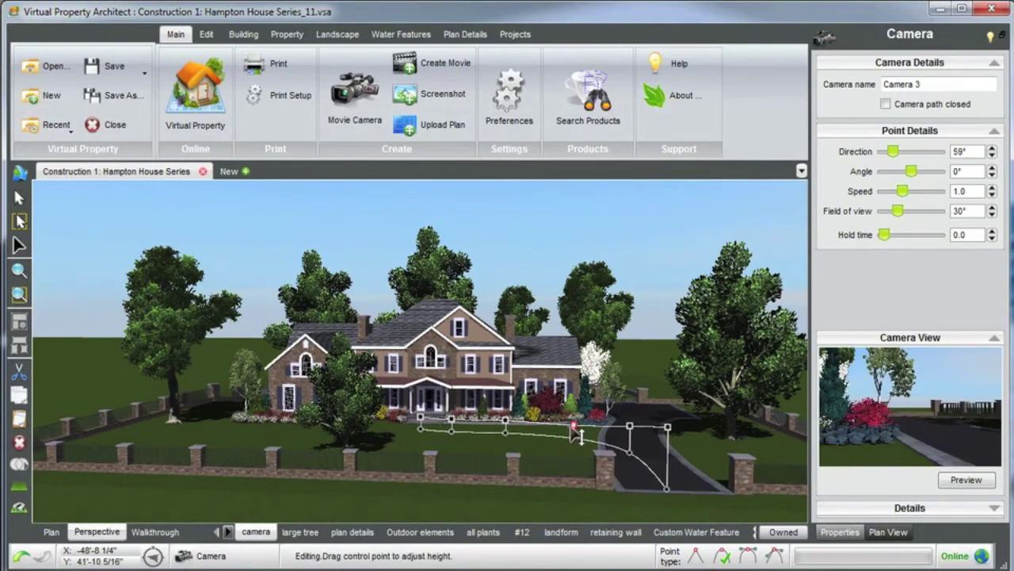
{"action": "left_click_drag", "start_coordinate": [584, 437], "coordinate": [591, 424]}
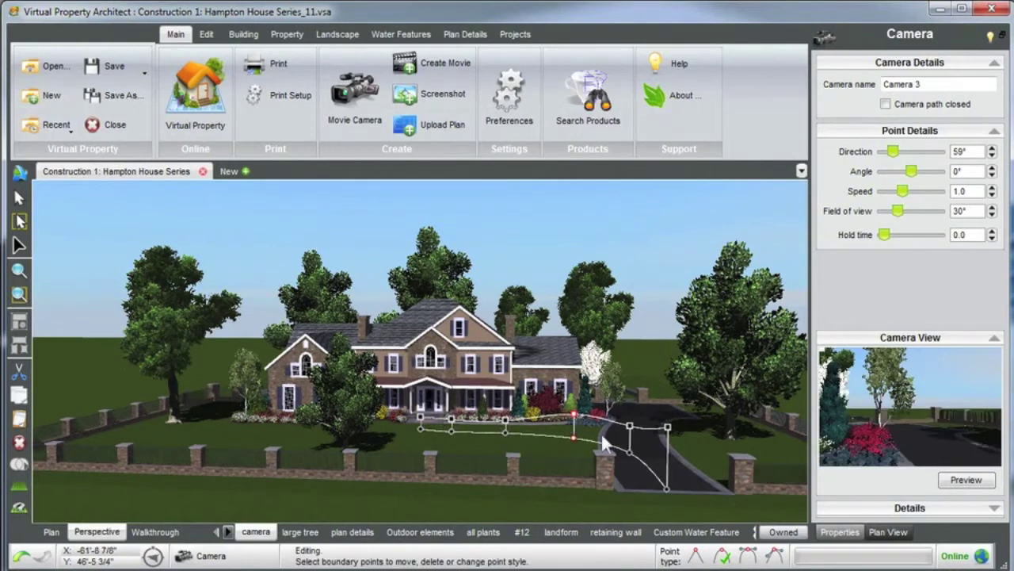
{"action": "left_click_drag", "start_coordinate": [893, 152], "coordinate": [904, 151]}
Set the third camera point's field of view to 45°.
{"action": "left_click_drag", "start_coordinate": [894, 212], "coordinate": [910, 212]}
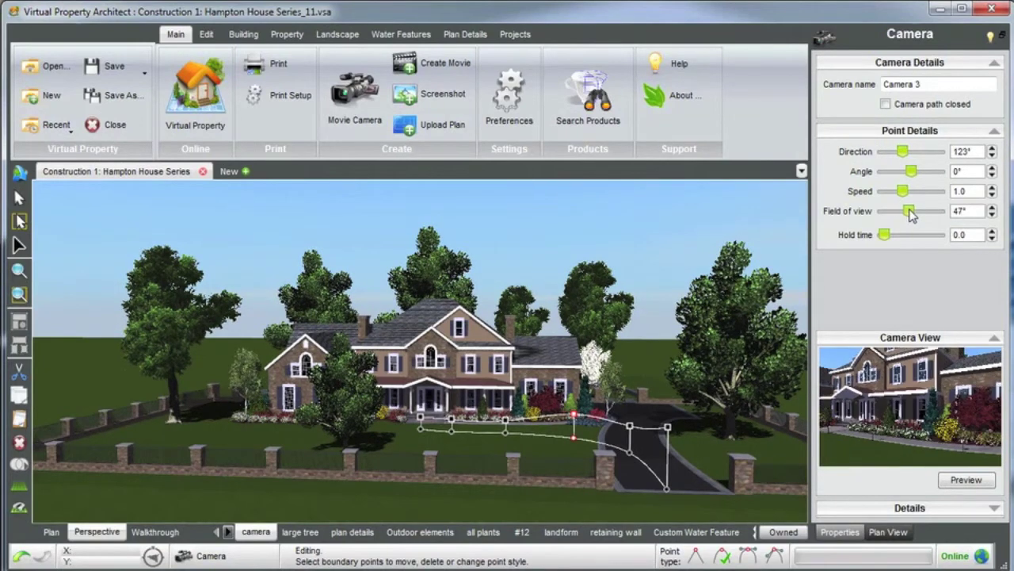
{"action": "left_click", "coordinate": [992, 214]}
{"action": "left_click", "coordinate": [992, 214]}
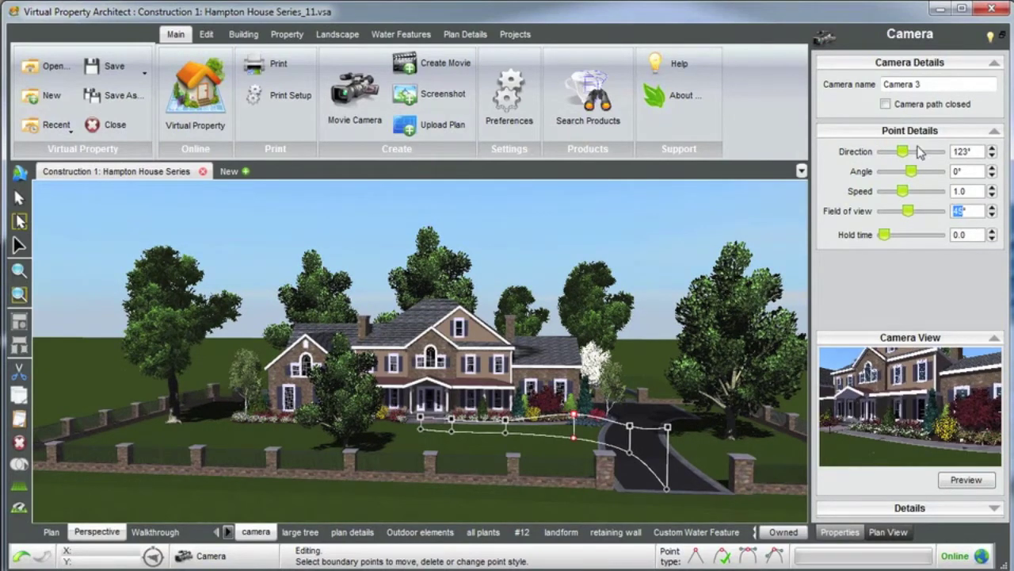
Reduce the third camera point's direction to 109° and compare its view with the second point's.
{"action": "left_click", "coordinate": [992, 148]}
{"action": "left_click", "coordinate": [993, 155]}
{"action": "left_click", "coordinate": [993, 156]}
{"action": "left_click", "coordinate": [993, 155]}
{"action": "left_click", "coordinate": [993, 156]}
{"action": "left_click", "coordinate": [993, 155]}
{"action": "left_click", "coordinate": [992, 156]}
{"action": "left_click", "coordinate": [992, 156]}
{"action": "left_click", "coordinate": [993, 156]}
{"action": "left_click", "coordinate": [993, 155]}
{"action": "left_click", "coordinate": [993, 155]}
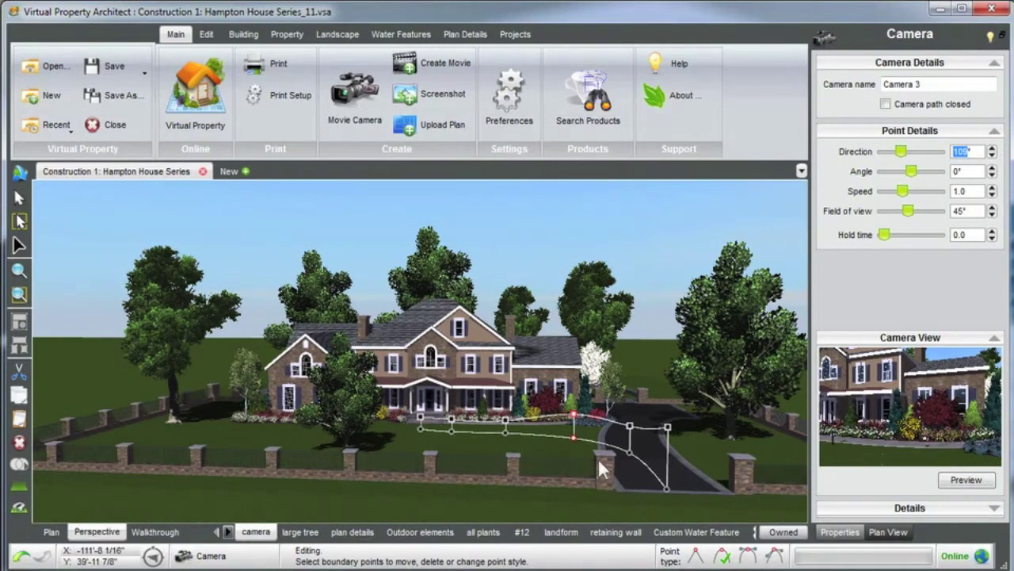
{"action": "left_click", "coordinate": [630, 425]}
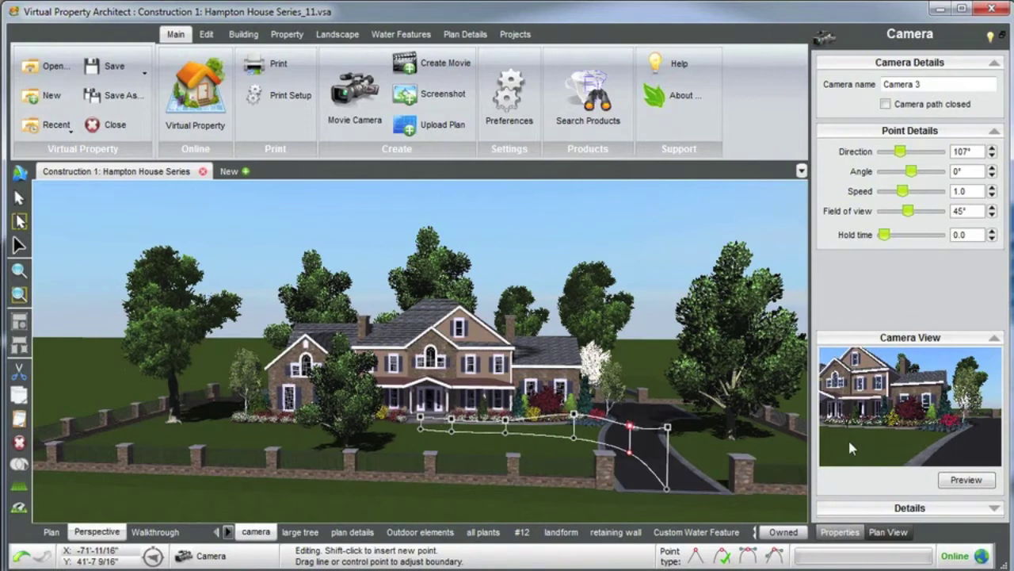
{"action": "left_click", "coordinate": [573, 438]}
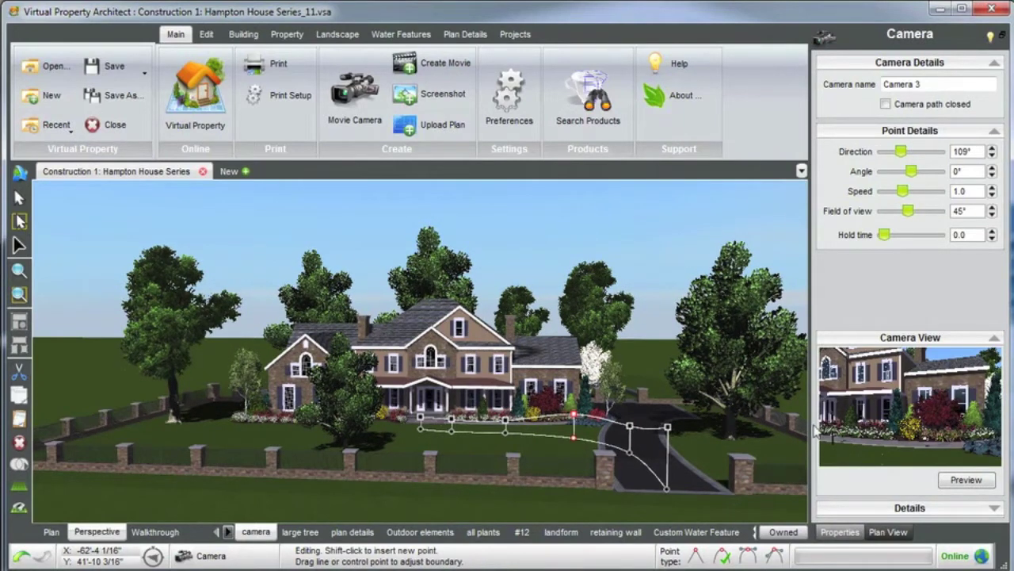
Raise the fourth camera point on the front lawn and widen its field of view to 45°.
{"action": "left_click", "coordinate": [506, 435]}
{"action": "left_click_drag", "start_coordinate": [516, 431], "coordinate": [523, 420]}
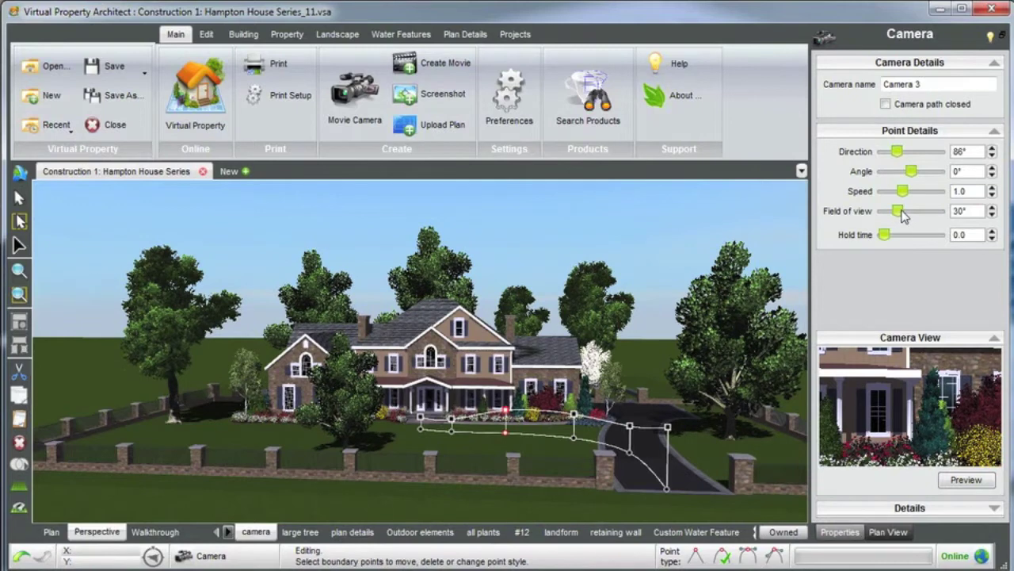
{"action": "left_click_drag", "start_coordinate": [900, 211], "coordinate": [909, 212]}
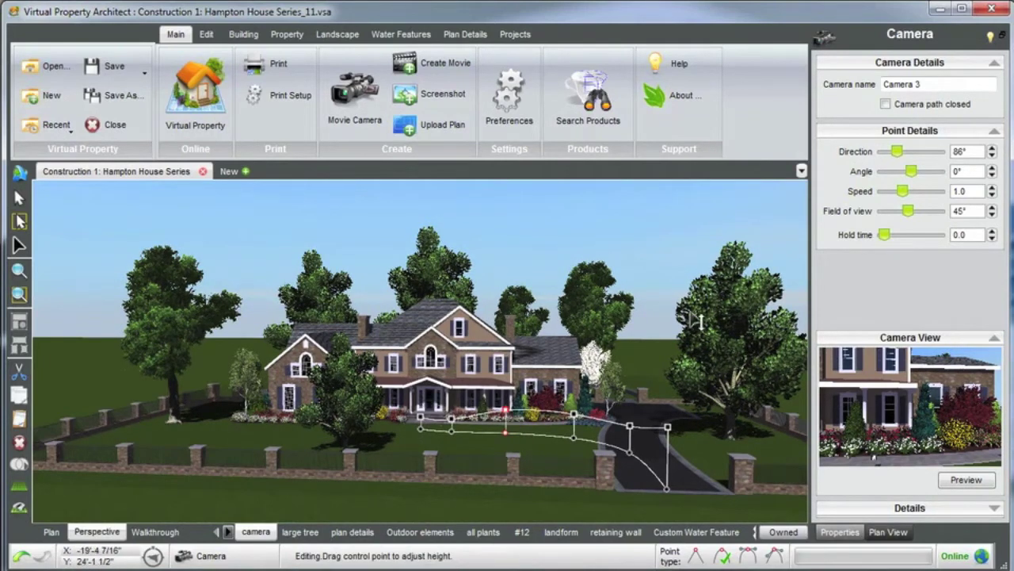
Check the third camera point's view for comparison and set the fourth point's direction to 95°.
{"action": "left_click", "coordinate": [572, 414]}
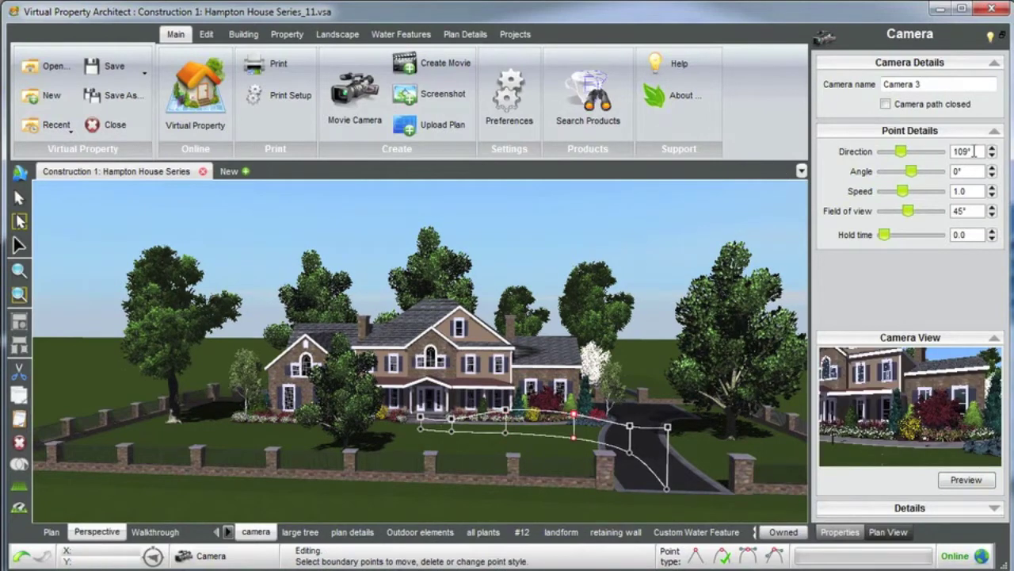
{"action": "left_click", "coordinate": [504, 410]}
{"action": "left_click", "coordinate": [992, 148]}
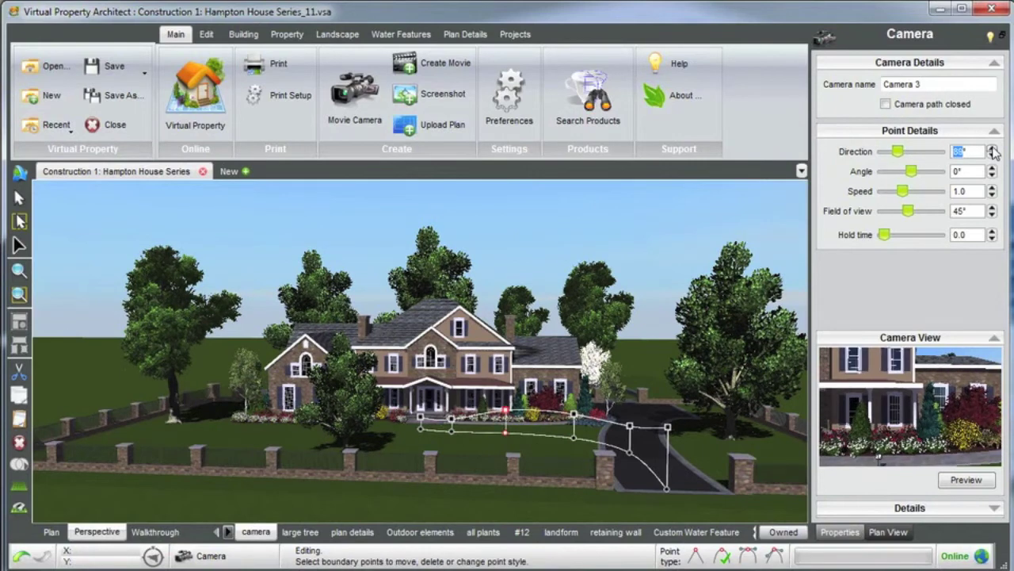
{"action": "left_click", "coordinate": [992, 148]}
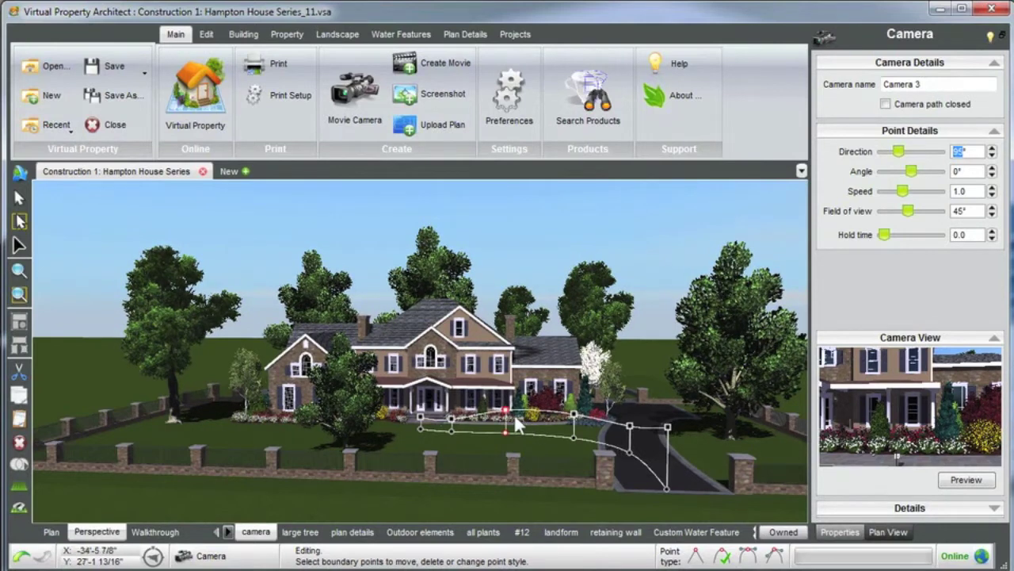
Move the fourth camera point slightly farther from the house on the front lawn.
{"action": "middle_click_drag", "start_coordinate": [500, 415], "coordinate": [509, 433]}
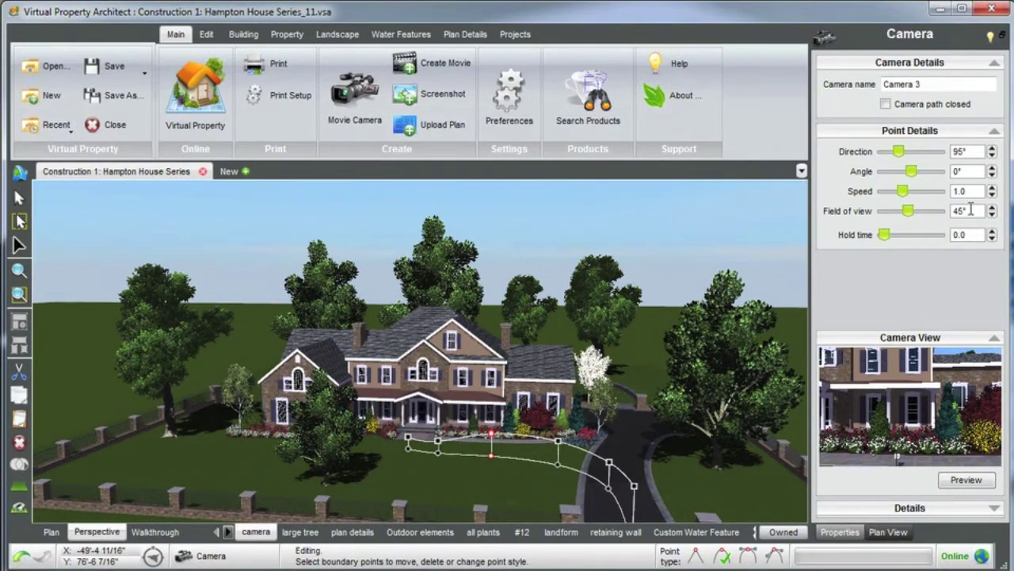
{"action": "left_click", "coordinate": [492, 466]}
{"action": "left_click_drag", "start_coordinate": [492, 466], "coordinate": [496, 468]}
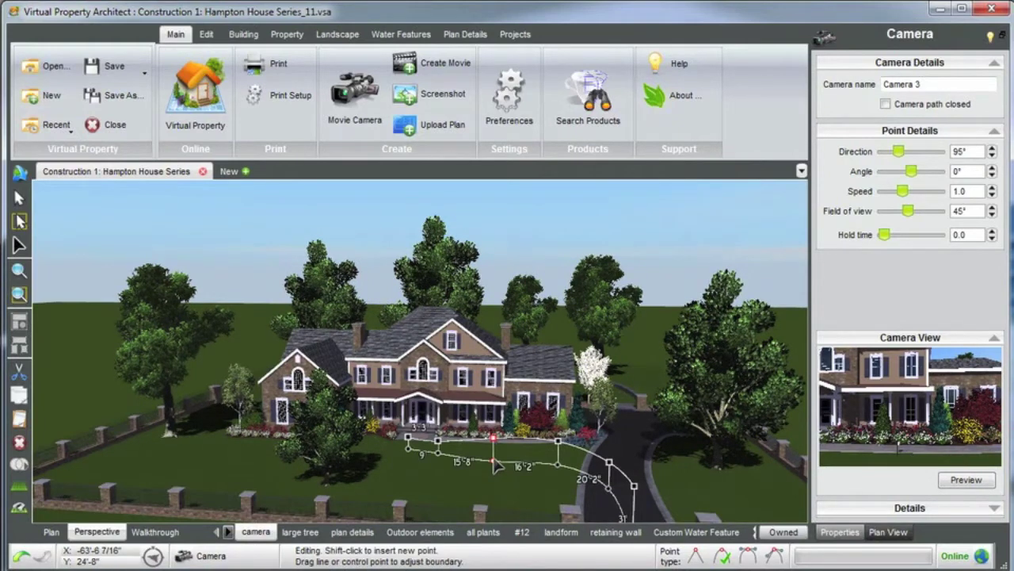
{"action": "left_click_drag", "start_coordinate": [493, 458], "coordinate": [493, 460]}
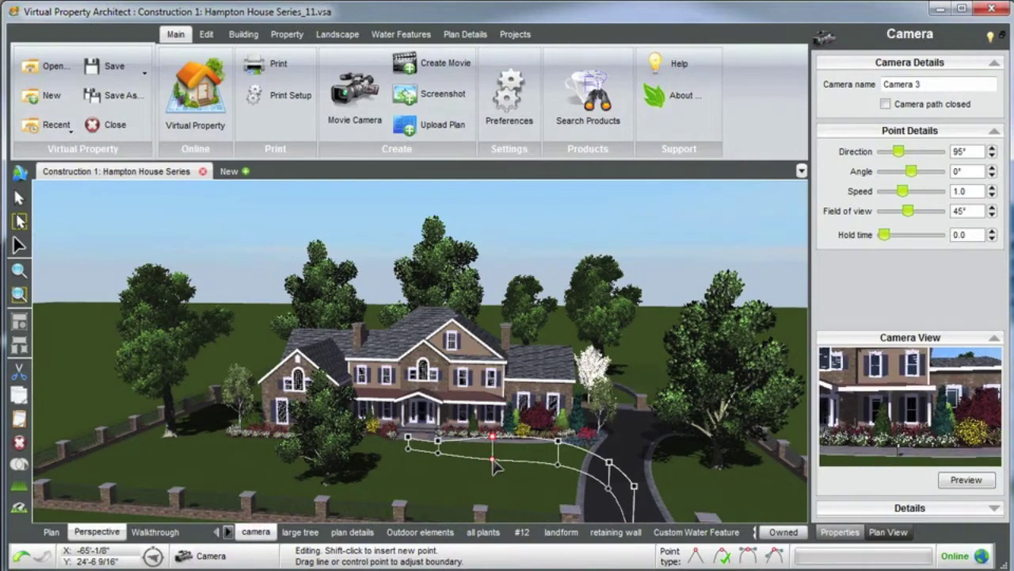
Raise the fifth camera point near the front walkway and set its field of view to 55°.
{"action": "left_click", "coordinate": [438, 454]}
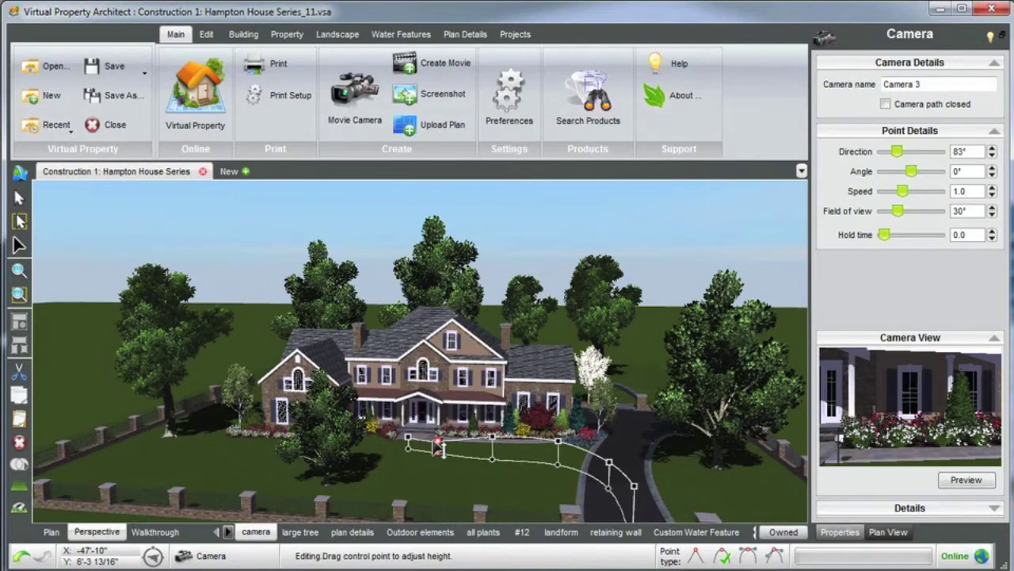
{"action": "left_click_drag", "start_coordinate": [437, 441], "coordinate": [437, 432]}
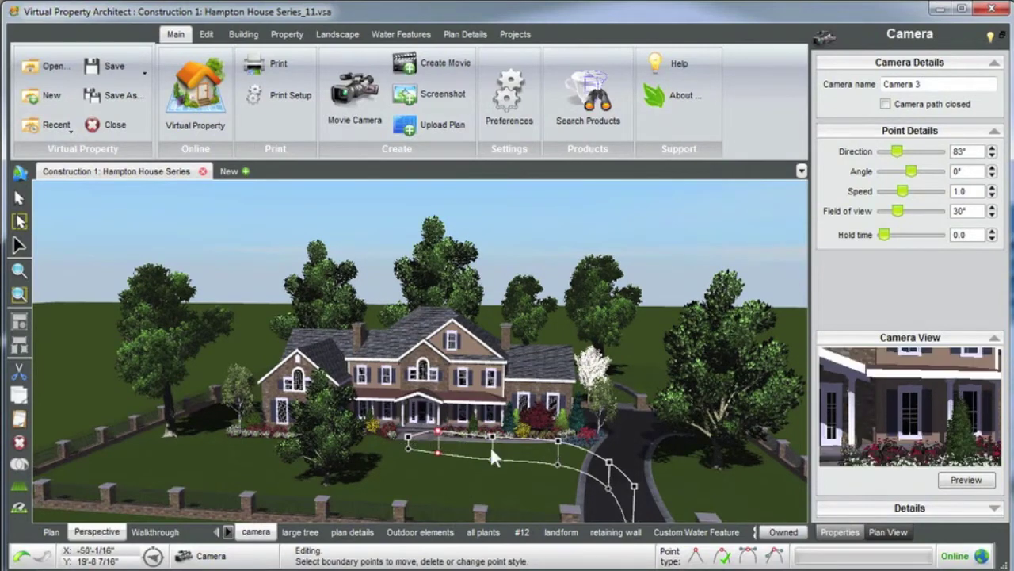
{"action": "left_click", "coordinate": [922, 212]}
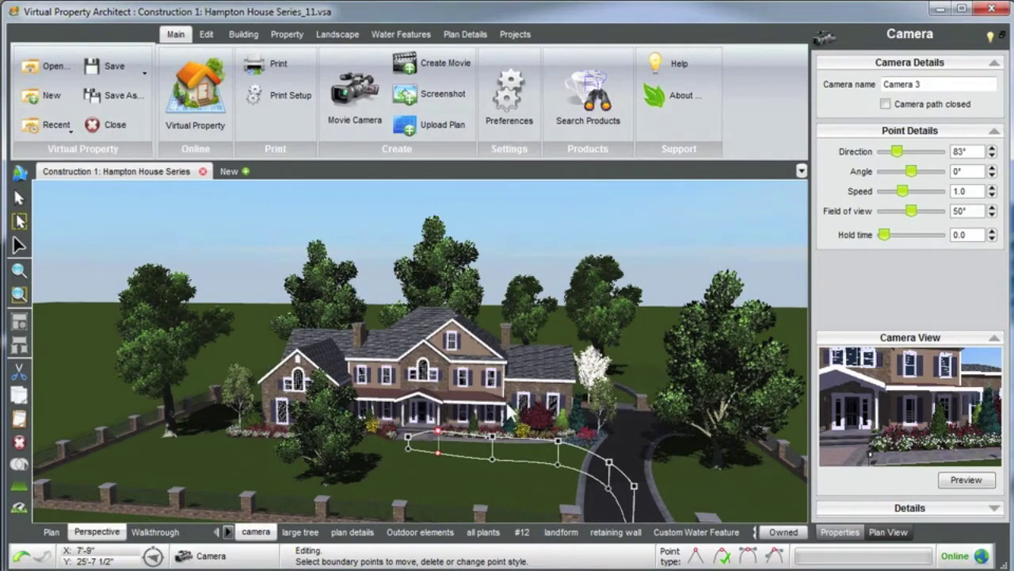
{"action": "left_click", "coordinate": [992, 207]}
{"action": "left_click", "coordinate": [992, 210]}
{"action": "left_click", "coordinate": [992, 210]}
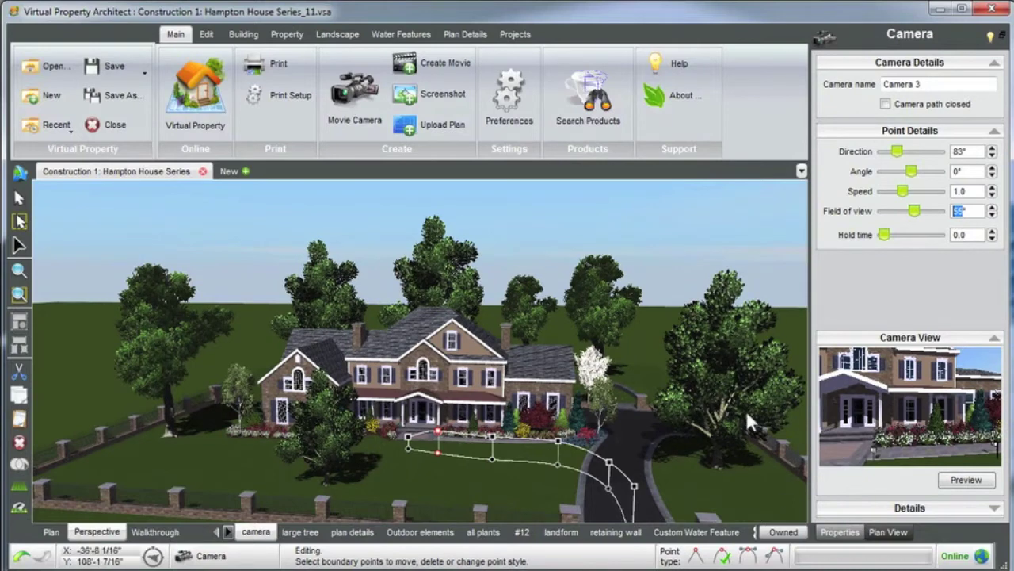
Turn the fifth camera point's direction to 90°.
{"action": "left_click", "coordinate": [992, 149]}
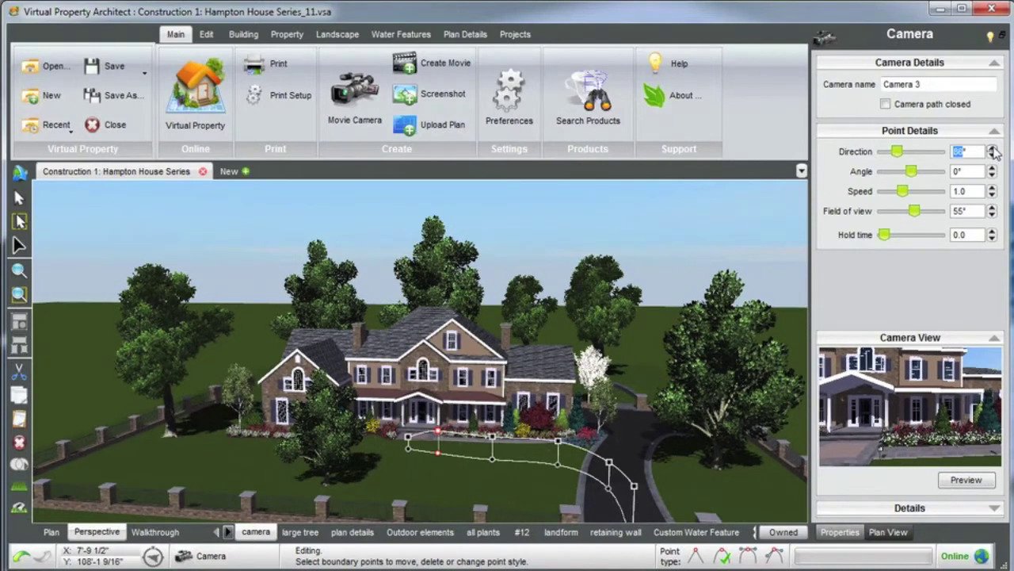
{"action": "left_click", "coordinate": [992, 148]}
{"action": "left_click", "coordinate": [992, 149]}
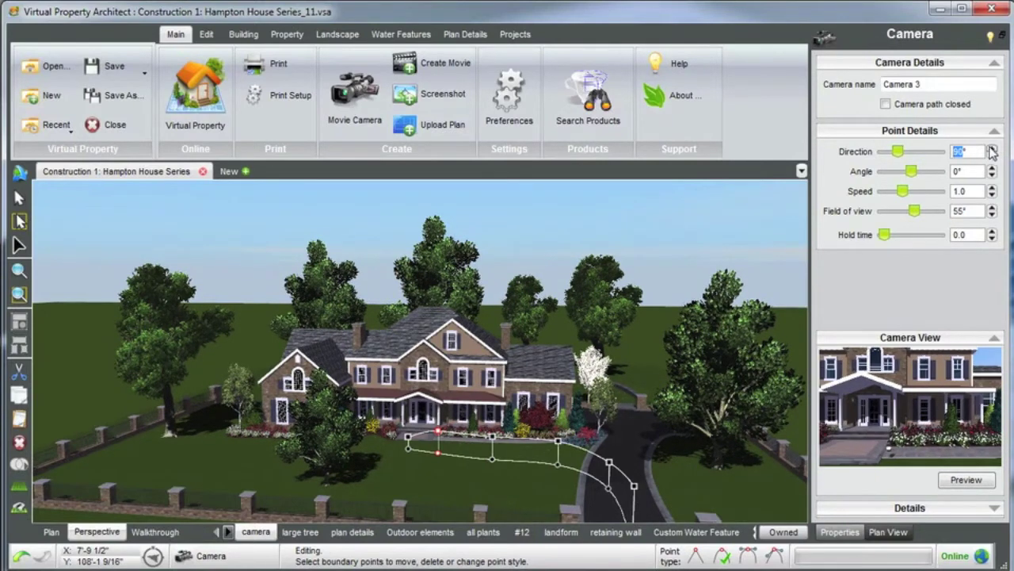
Raise the final camera point in front of the entrance and set its field of view to 55°.
{"action": "left_click", "coordinate": [409, 440]}
{"action": "left_click_drag", "start_coordinate": [407, 440], "coordinate": [428, 436]}
{"action": "left_click_drag", "start_coordinate": [897, 211], "coordinate": [912, 211]}
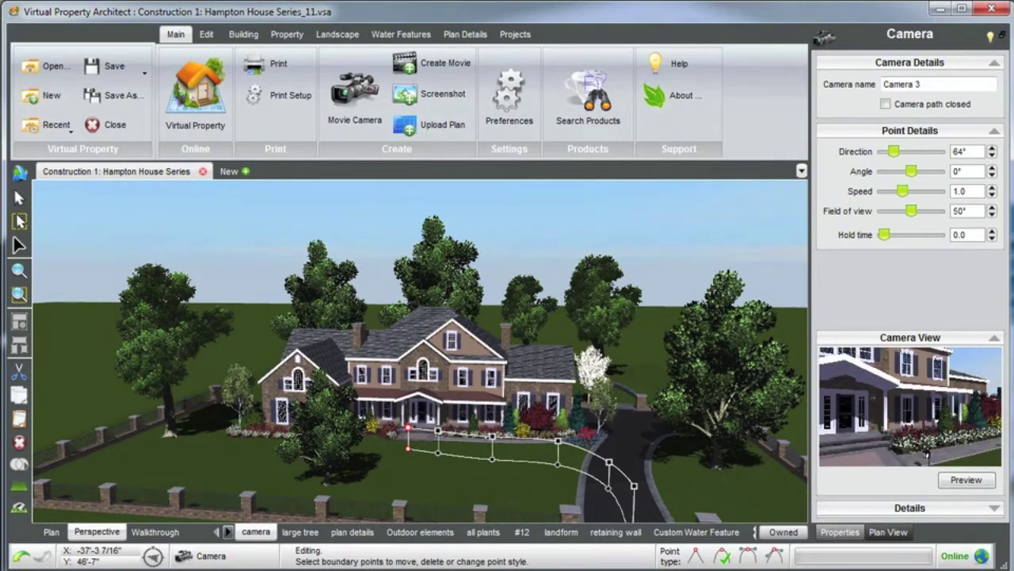
{"action": "left_click", "coordinate": [993, 206]}
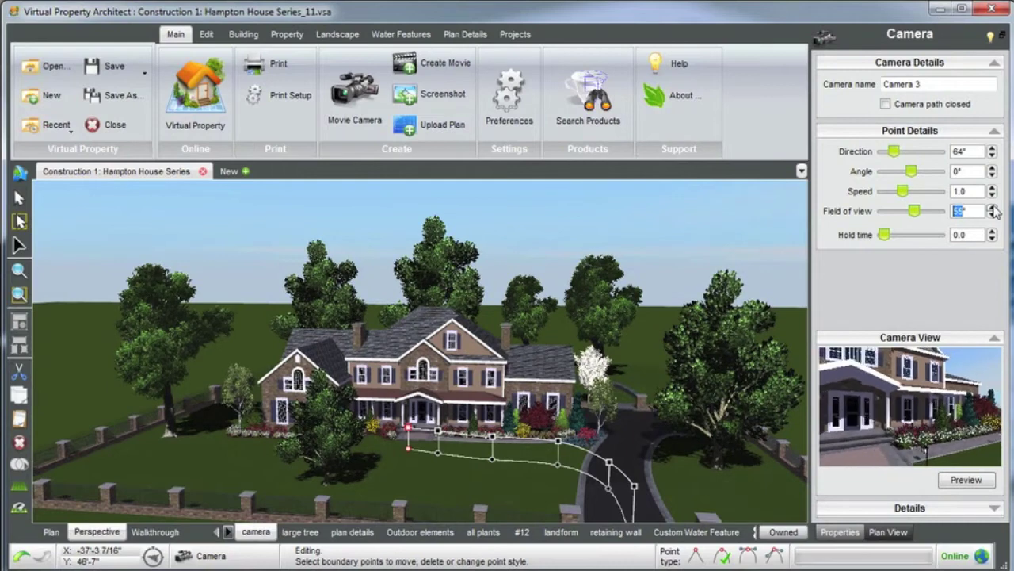
Set the final camera point's direction to 81° and move the point slightly farther from the house.
{"action": "left_click", "coordinate": [993, 148]}
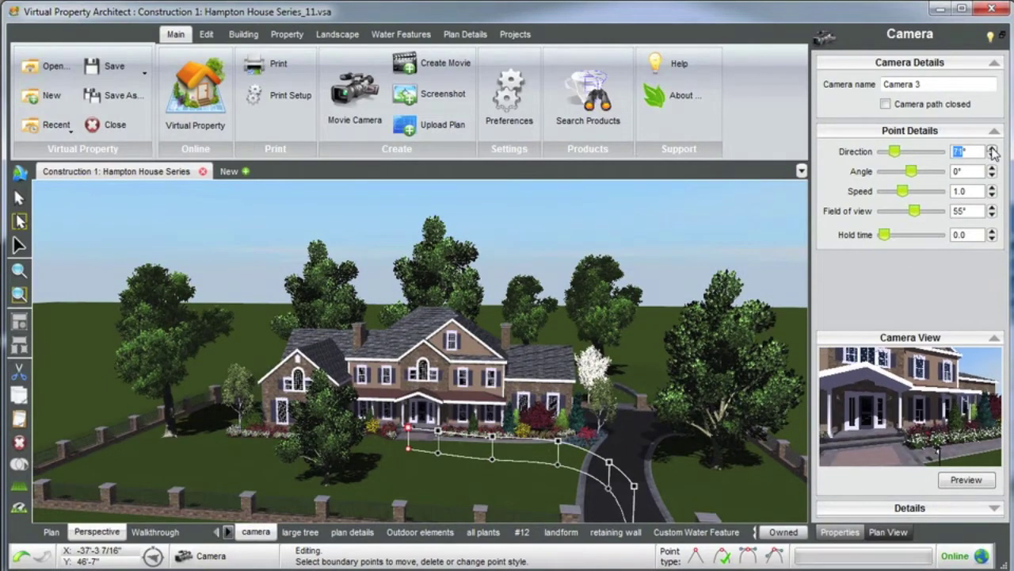
{"action": "left_click_drag", "start_coordinate": [993, 151], "coordinate": [993, 151]}
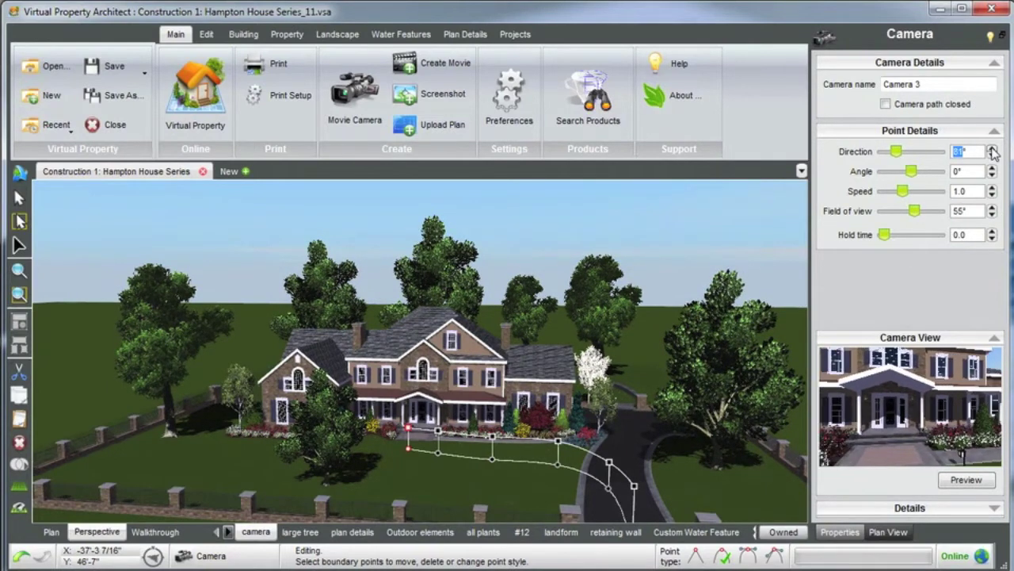
{"action": "left_click", "coordinate": [406, 449]}
{"action": "left_click_drag", "start_coordinate": [404, 447], "coordinate": [409, 452]}
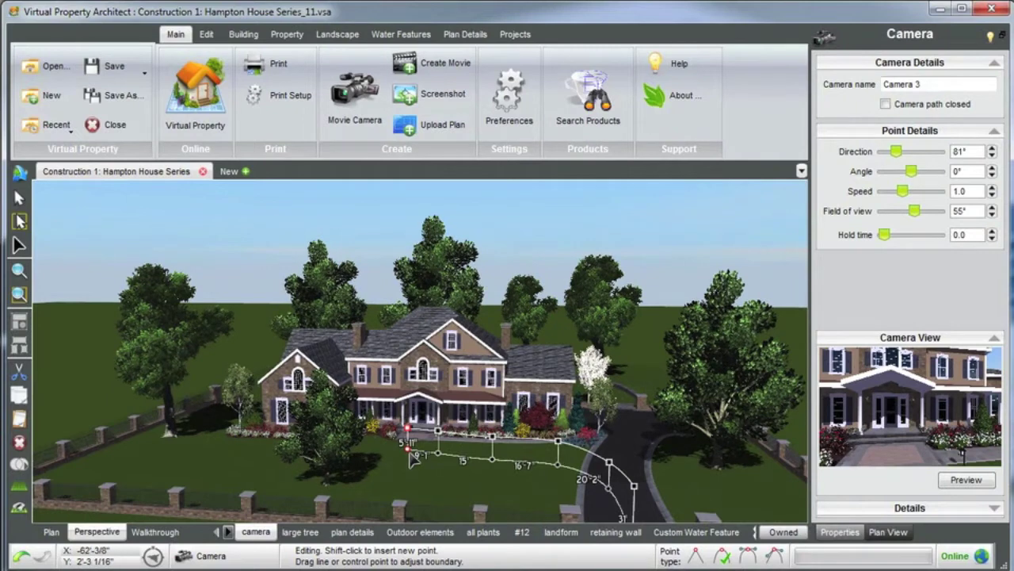
{"action": "left_click_drag", "start_coordinate": [412, 453], "coordinate": [410, 452]}
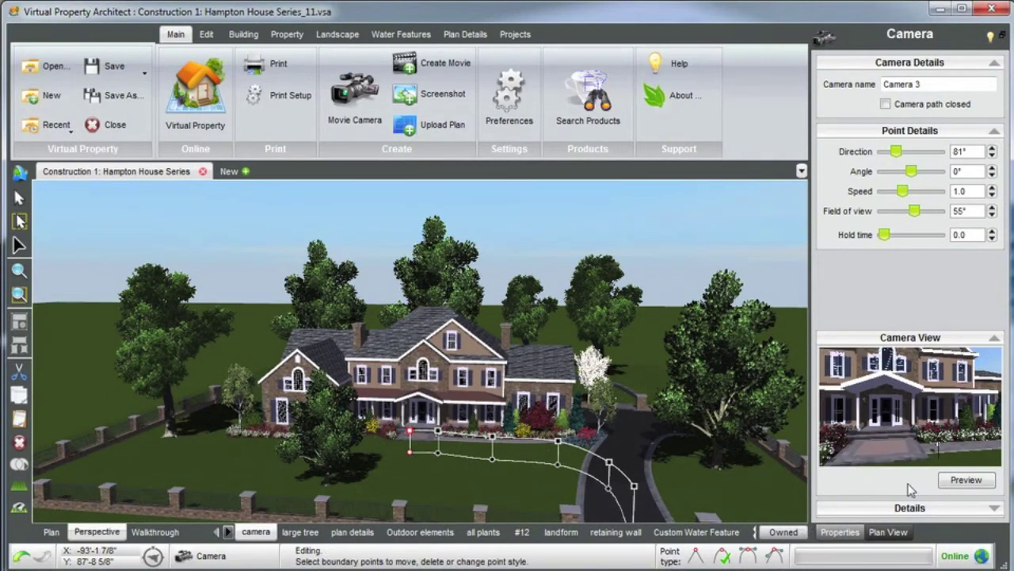
Set the final camera point's direction to 87° and preview the camera path.
{"action": "left_click", "coordinate": [992, 148]}
{"action": "left_click", "coordinate": [993, 148]}
{"action": "left_click", "coordinate": [993, 148]}
{"action": "left_click", "coordinate": [993, 148]}
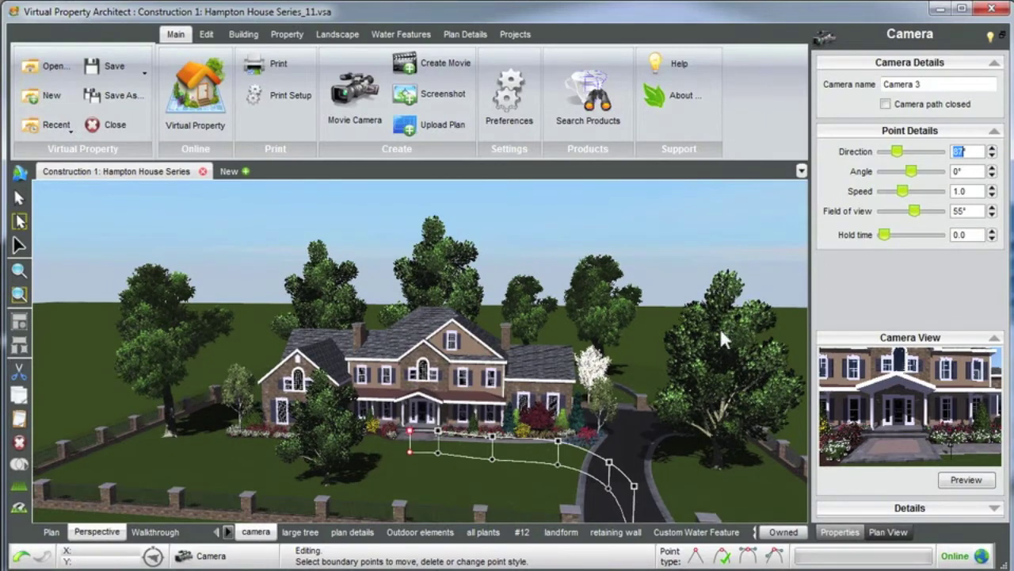
{"action": "left_click", "coordinate": [961, 482]}
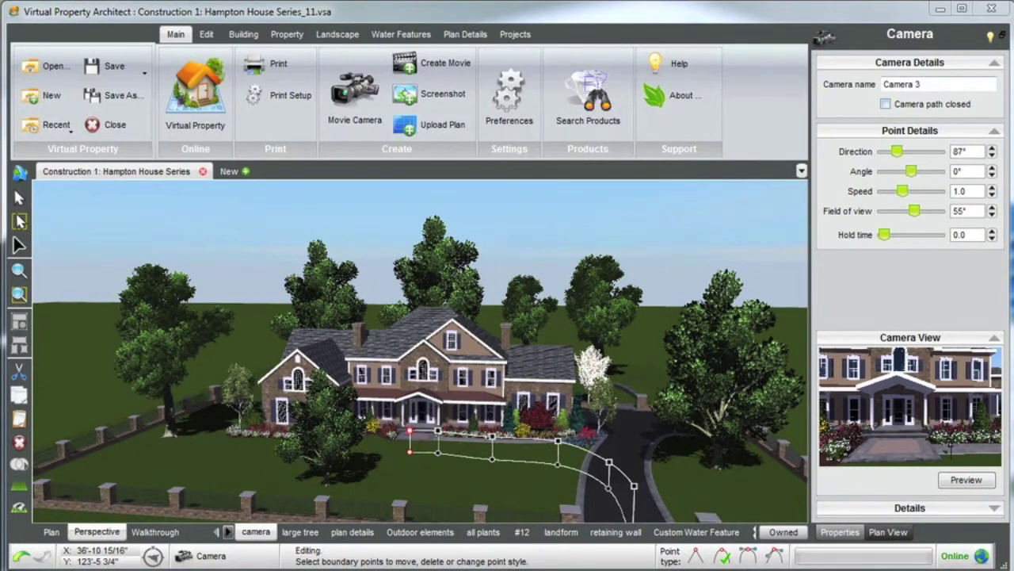
{"action": "left_click", "coordinate": [966, 480]}
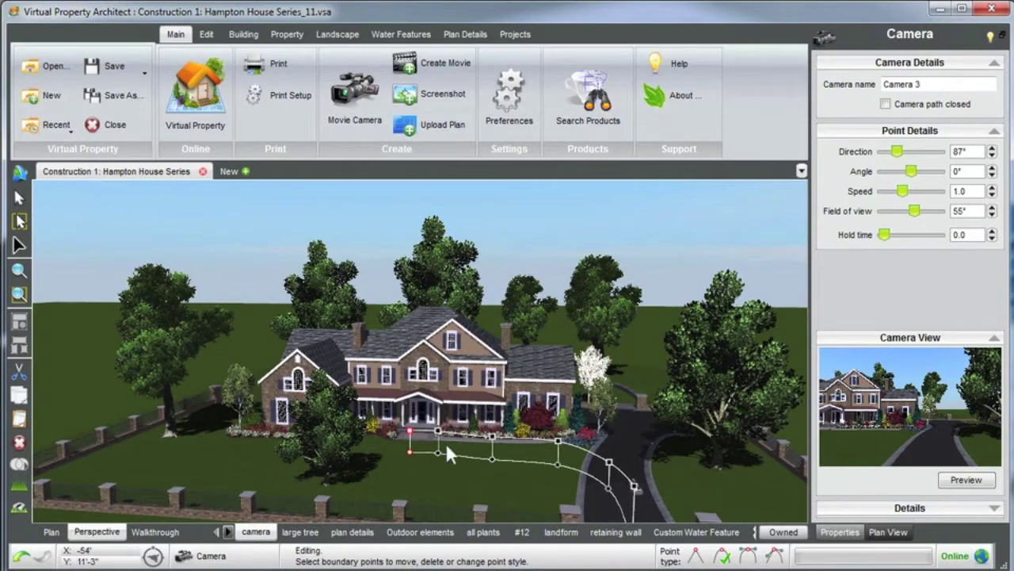
Set the hold time of the first camera point, at the driveway entrance, to 1.0.
{"action": "scroll", "coordinate": [527, 426], "scroll_direction": "down", "scroll_amount": 2}
{"action": "scroll", "coordinate": [517, 427], "scroll_direction": "down", "scroll_amount": 2}
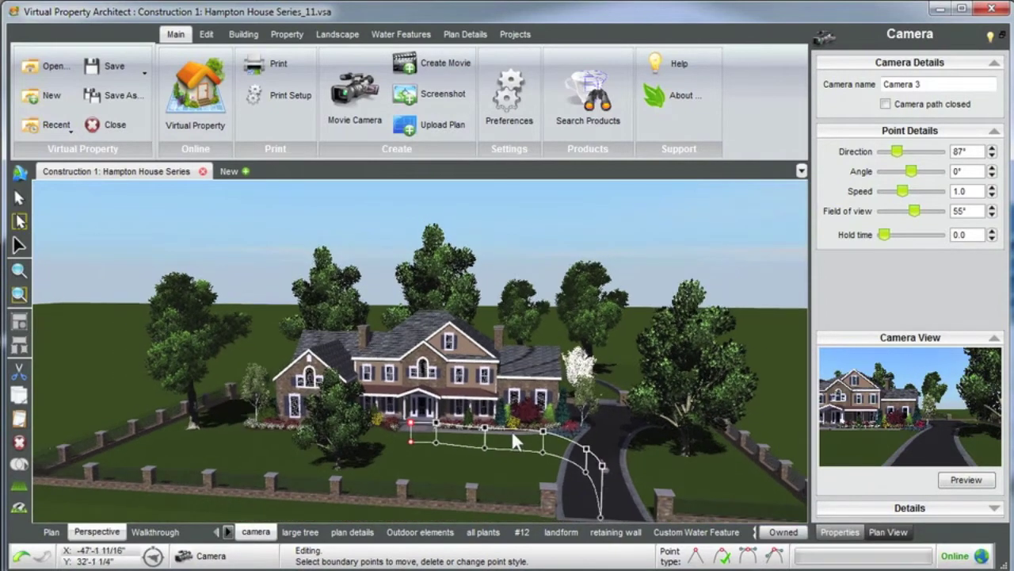
{"action": "scroll", "coordinate": [580, 512], "scroll_direction": "down", "scroll_amount": 1}
{"action": "left_click", "coordinate": [585, 508]}
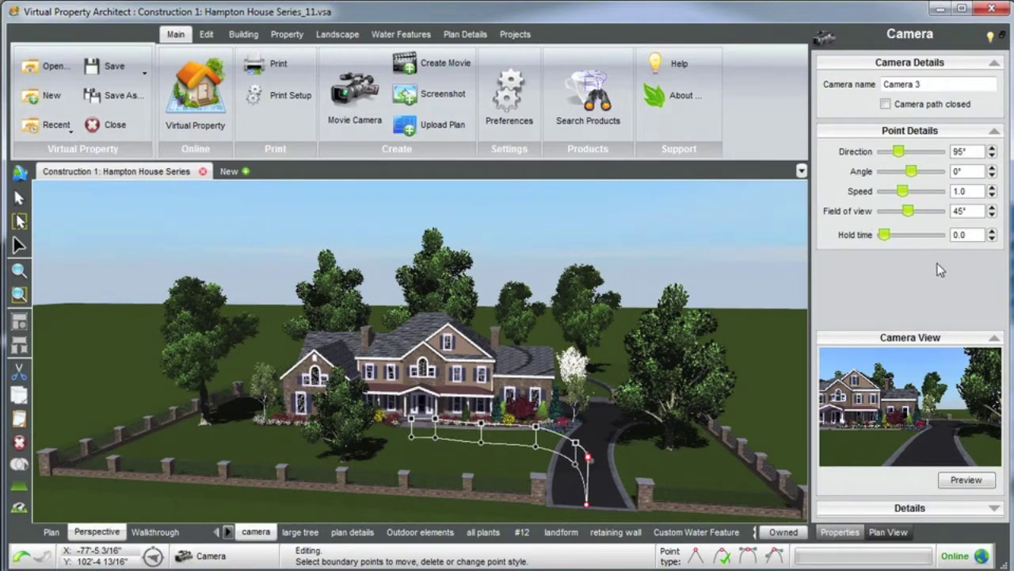
{"action": "left_click", "coordinate": [991, 232]}
{"action": "left_click", "coordinate": [991, 231]}
{"action": "left_click", "coordinate": [991, 232]}
{"action": "left_click", "coordinate": [991, 232]}
{"action": "left_click", "coordinate": [991, 231]}
{"action": "left_click", "coordinate": [991, 232]}
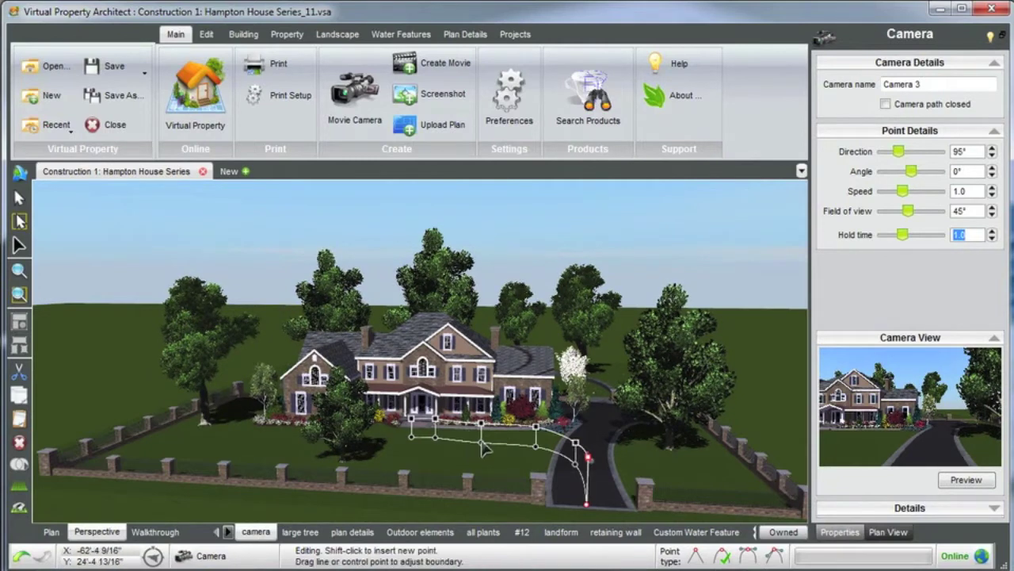
Widen the field of view of the final camera point in front of the entrance to 60°.
{"action": "left_click", "coordinate": [481, 440]}
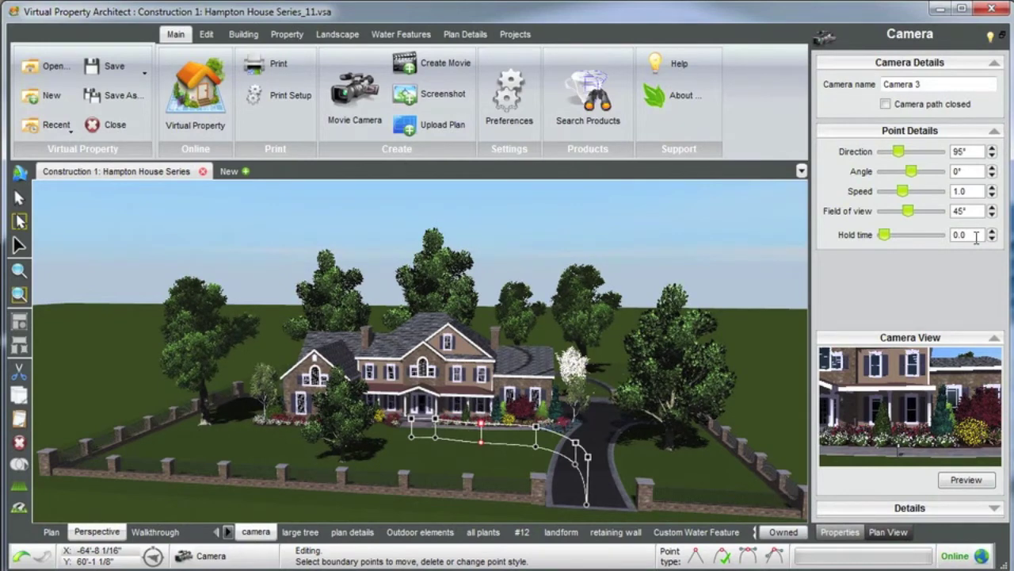
{"action": "left_click", "coordinate": [412, 428]}
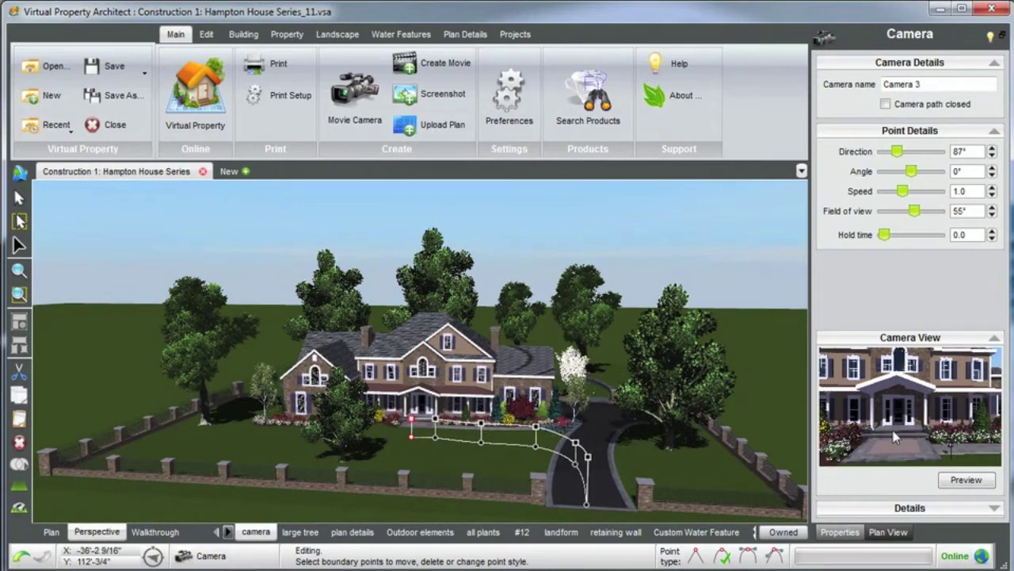
{"action": "left_click", "coordinate": [992, 208]}
{"action": "left_click", "coordinate": [992, 209]}
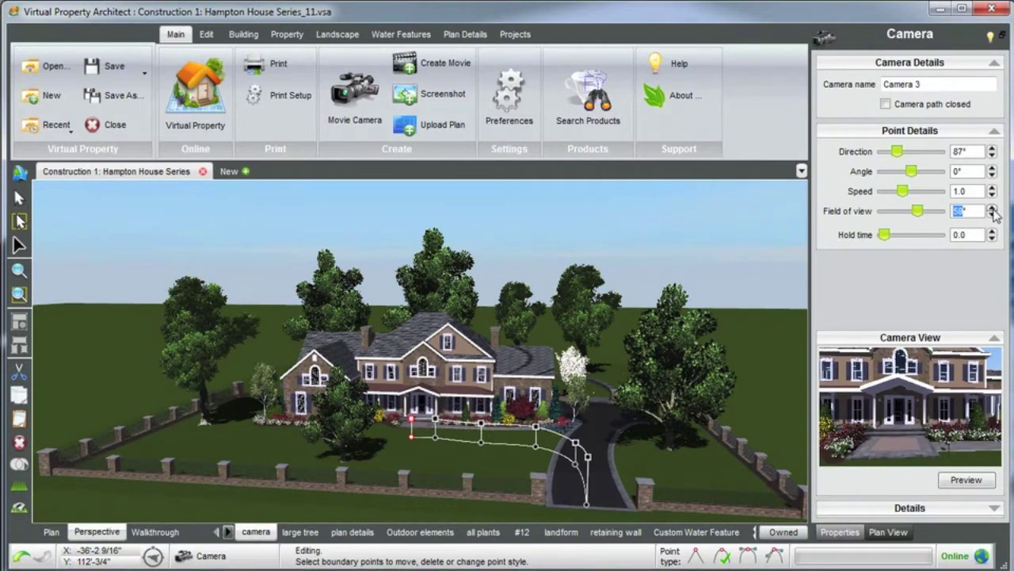
{"action": "left_click", "coordinate": [992, 208]}
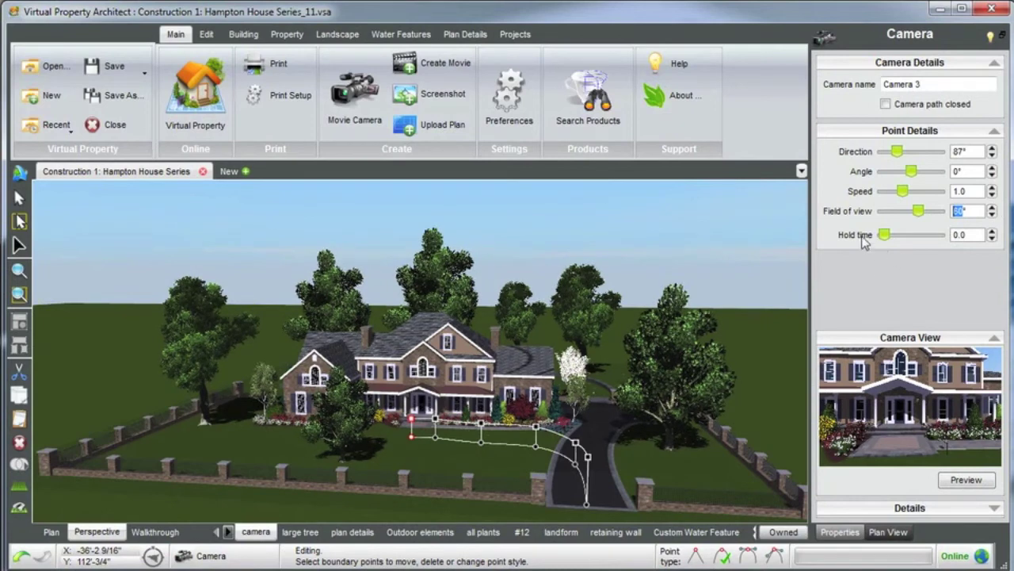
Set the final camera point's hold time to 1.0 and finish editing the camera path.
{"action": "left_click", "coordinate": [992, 231]}
{"action": "left_click", "coordinate": [992, 231]}
{"action": "left_click", "coordinate": [992, 230]}
{"action": "left_click", "coordinate": [992, 231]}
{"action": "left_click", "coordinate": [992, 231]}
{"action": "left_click", "coordinate": [992, 230]}
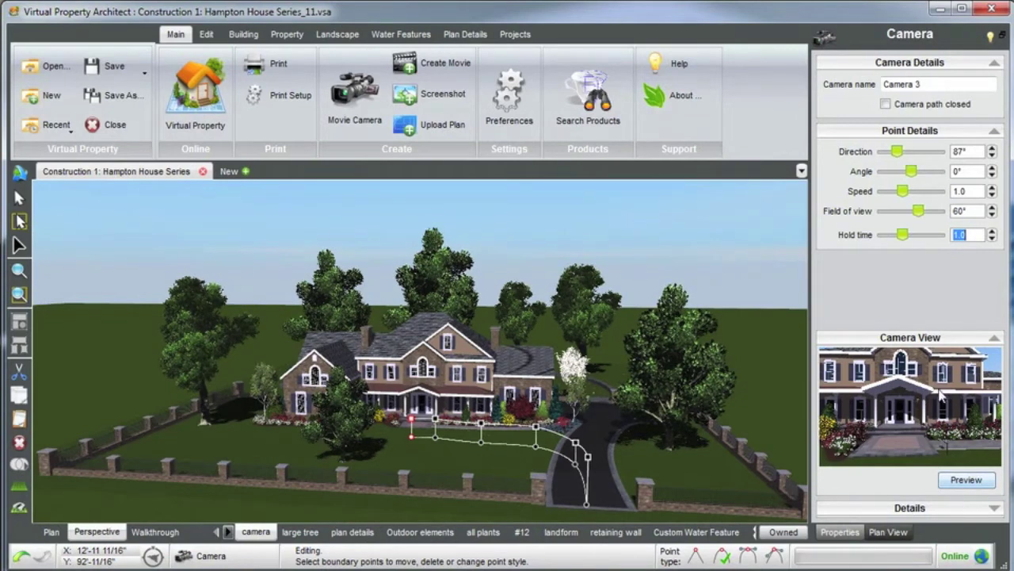
{"action": "left_click", "coordinate": [550, 226]}
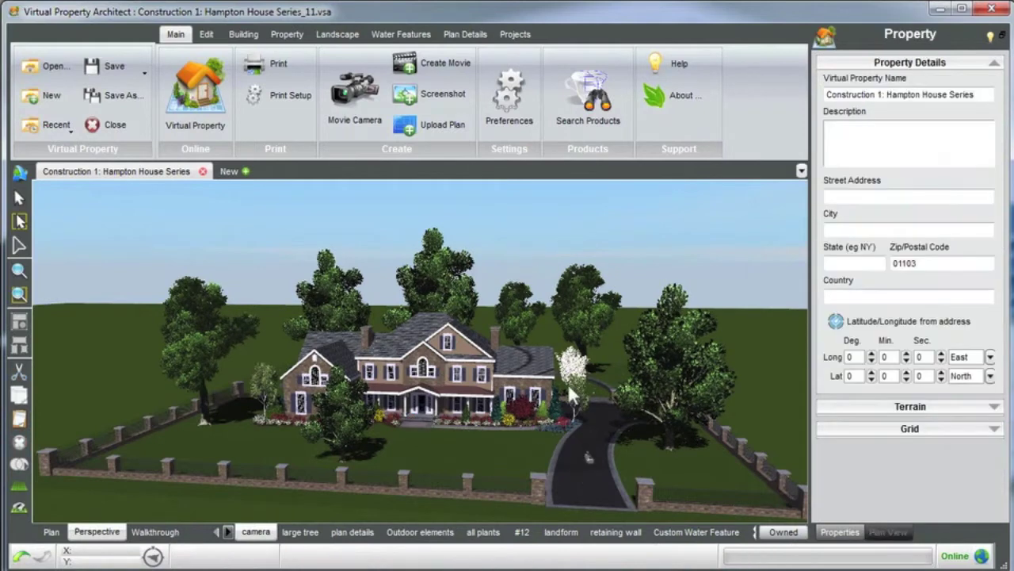
Select the camera on the driveway and set up a movie from Camera 3 at 960 x 540 - VisionScape - Medium (Faster upload).
{"action": "left_click", "coordinate": [588, 456]}
{"action": "middle_click_drag", "start_coordinate": [589, 456], "coordinate": [512, 376]}
{"action": "middle_click_drag", "start_coordinate": [534, 332], "coordinate": [517, 191]}
{"action": "left_click", "coordinate": [516, 191]}
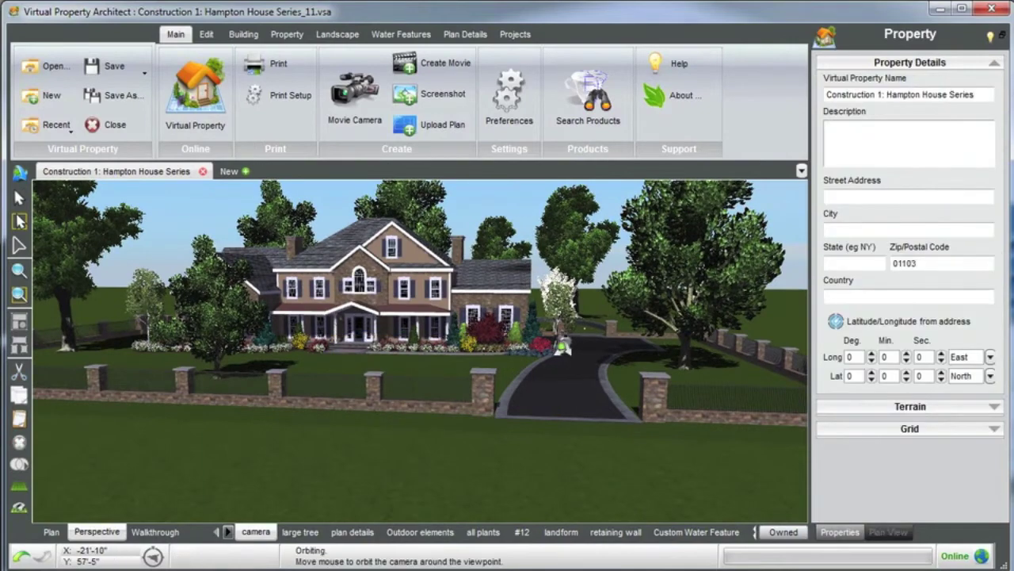
{"action": "middle_click_drag", "start_coordinate": [555, 340], "coordinate": [523, 370]}
{"action": "middle_click_drag", "start_coordinate": [578, 347], "coordinate": [575, 351]}
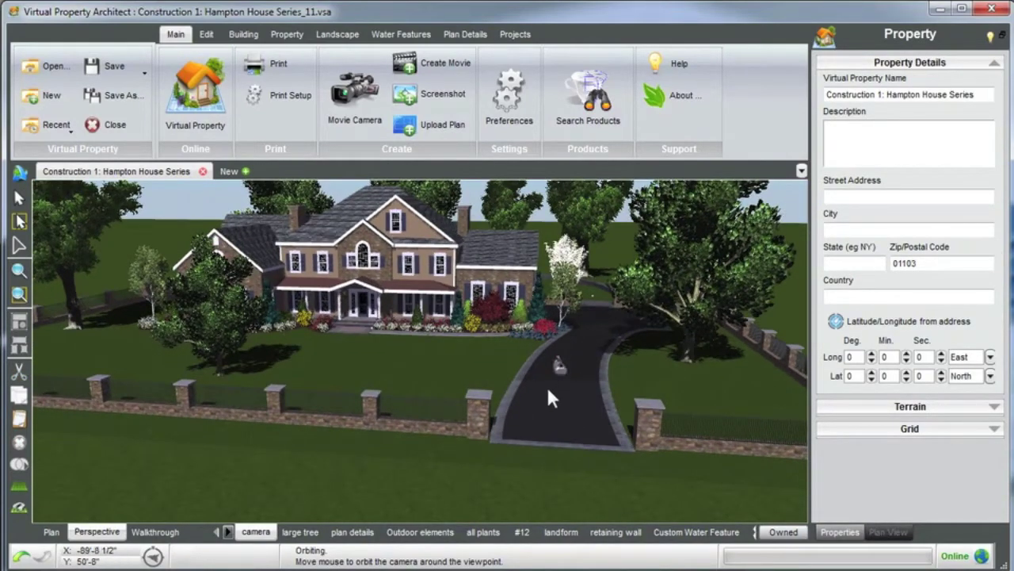
{"action": "left_click", "coordinate": [558, 362]}
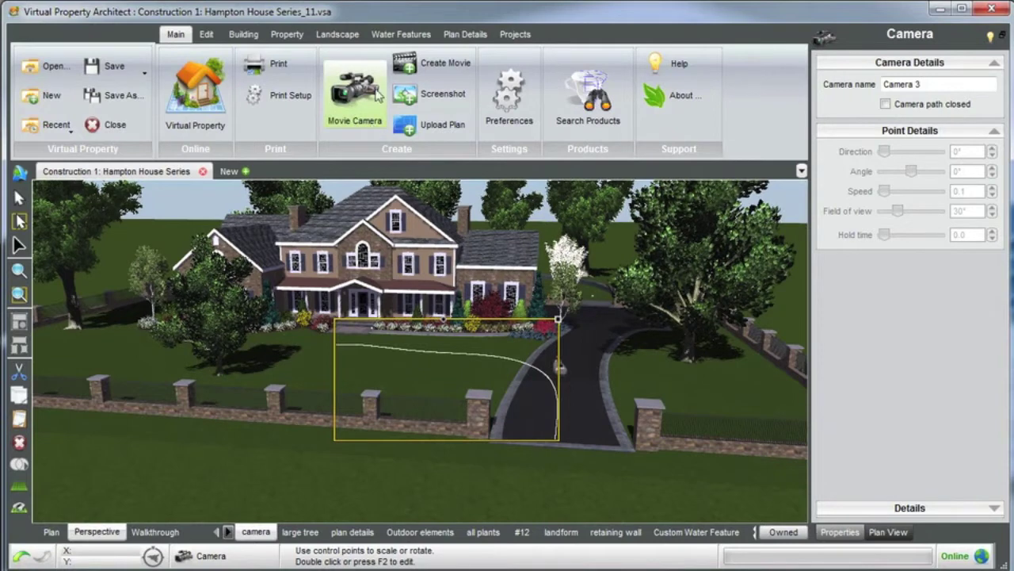
{"action": "left_click", "coordinate": [422, 72]}
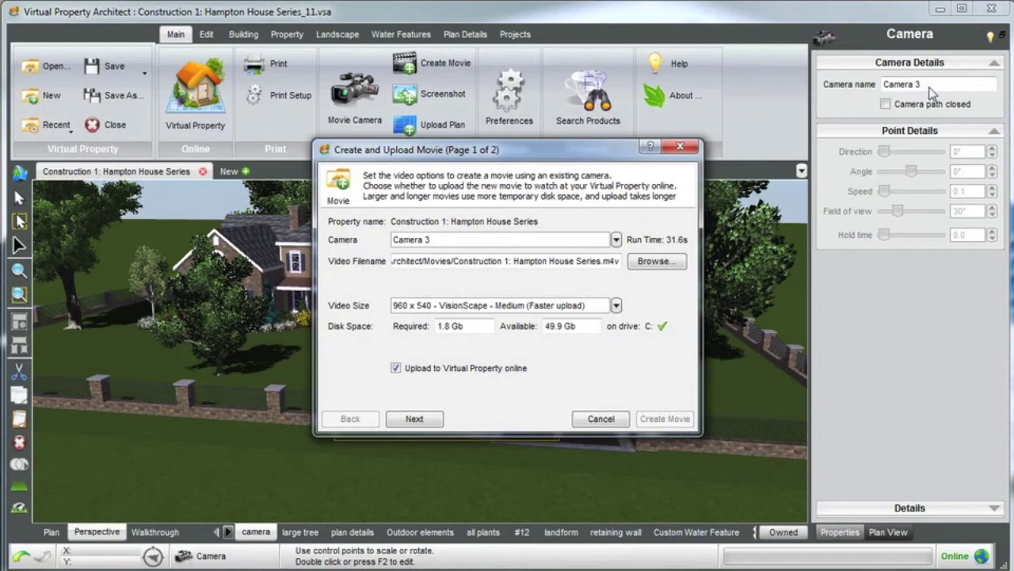
{"action": "left_click", "coordinate": [616, 239]}
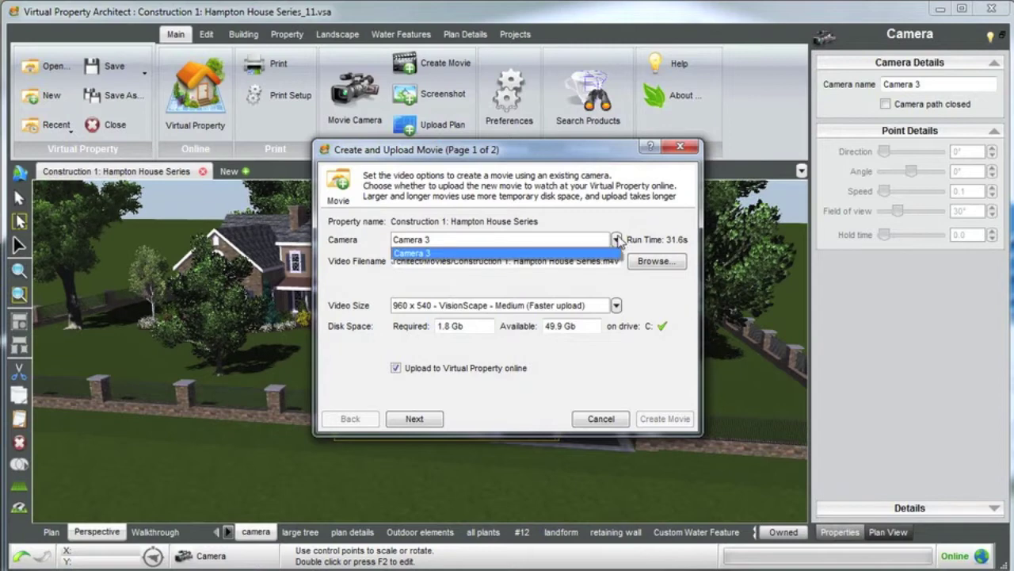
{"action": "left_click", "coordinate": [596, 240]}
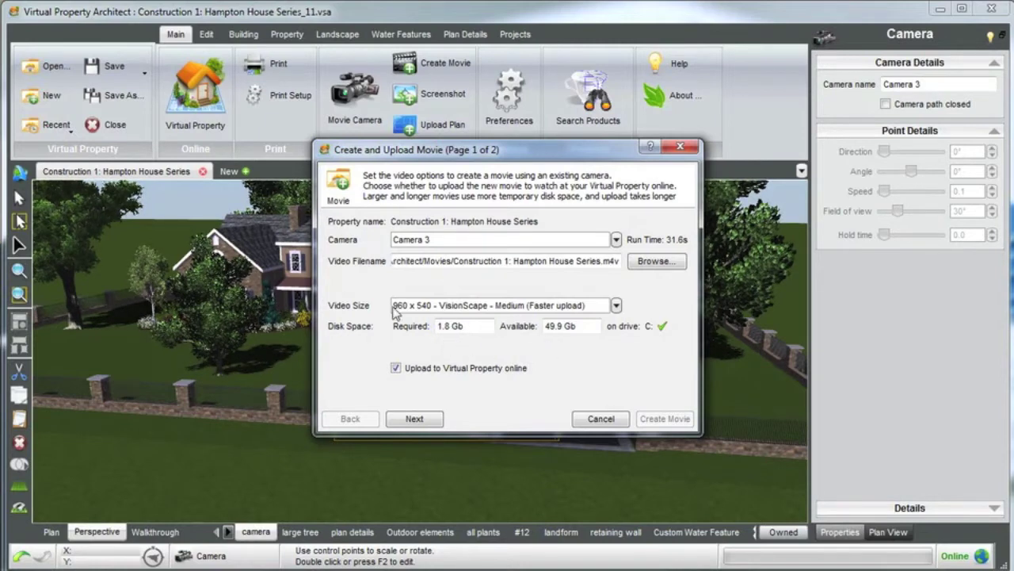
{"action": "left_click", "coordinate": [617, 308]}
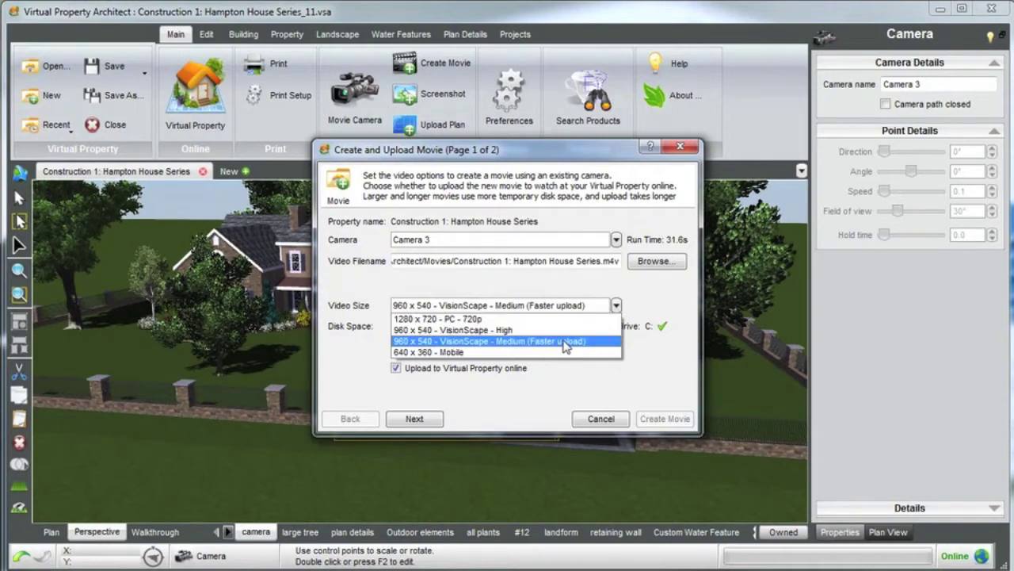
{"action": "left_click", "coordinate": [565, 346]}
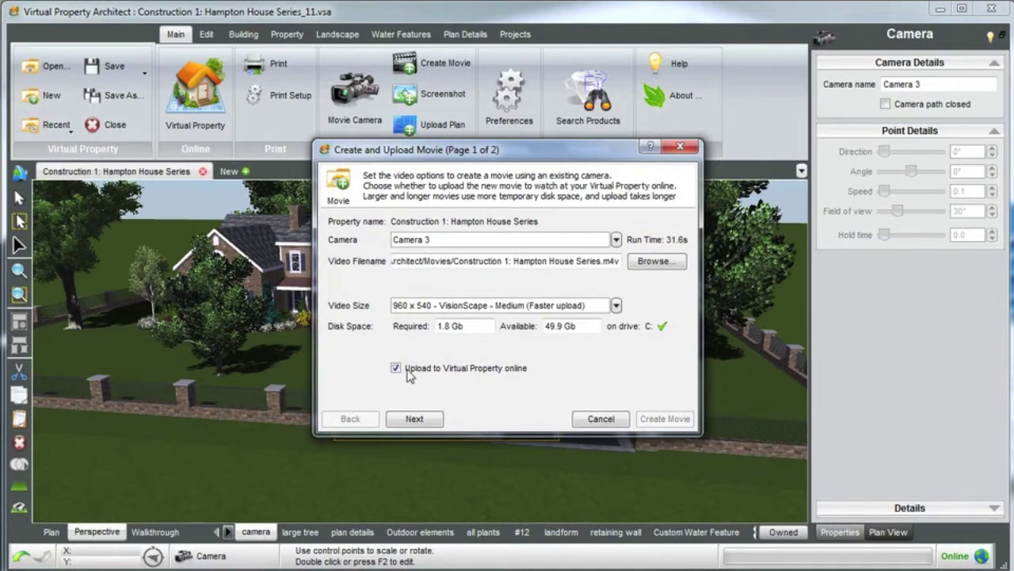
Set the movie's video file to Final Animation on the Desktop.
{"action": "left_click", "coordinate": [655, 262]}
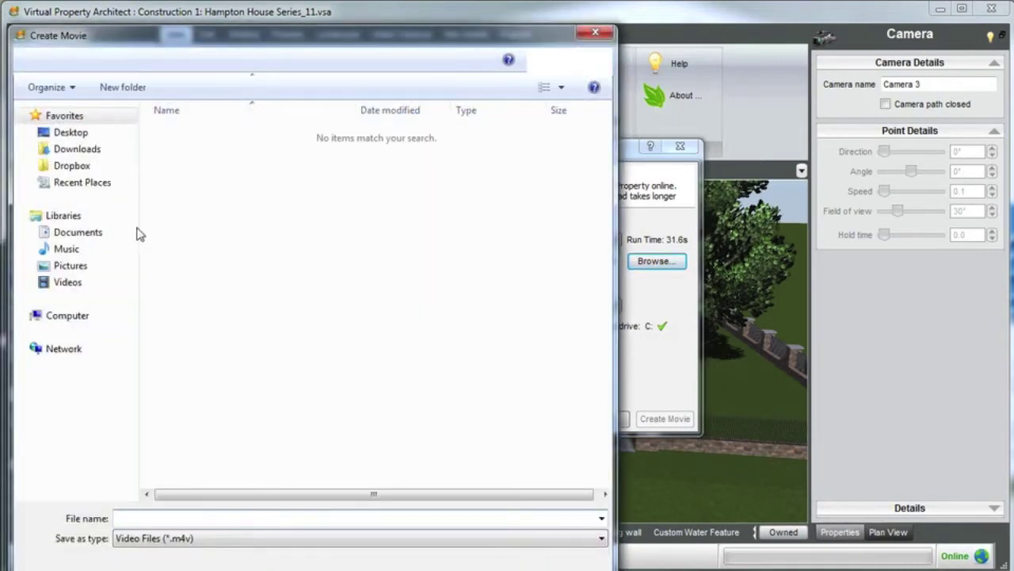
{"action": "left_click", "coordinate": [68, 136]}
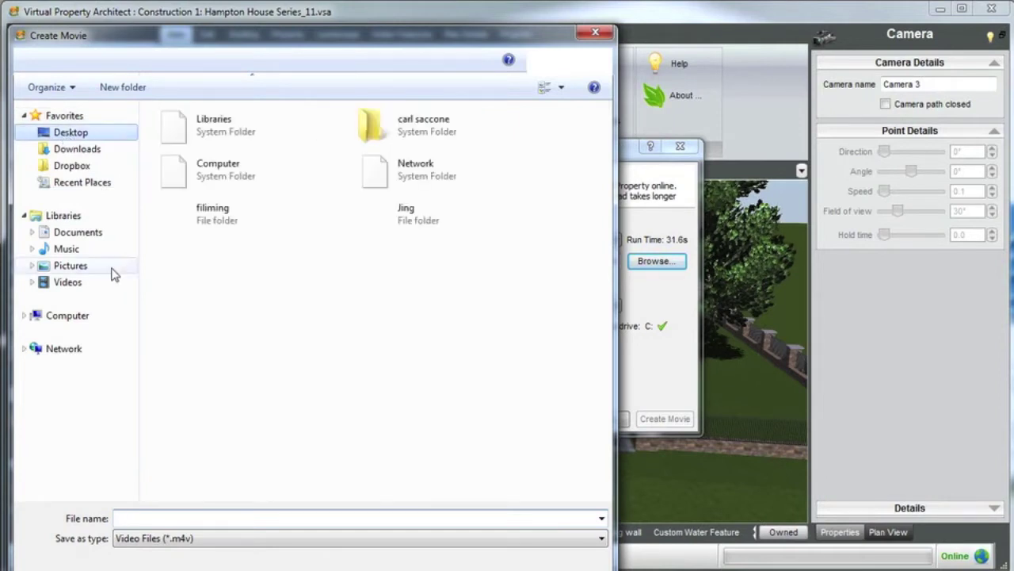
{"action": "left_click", "coordinate": [143, 517]}
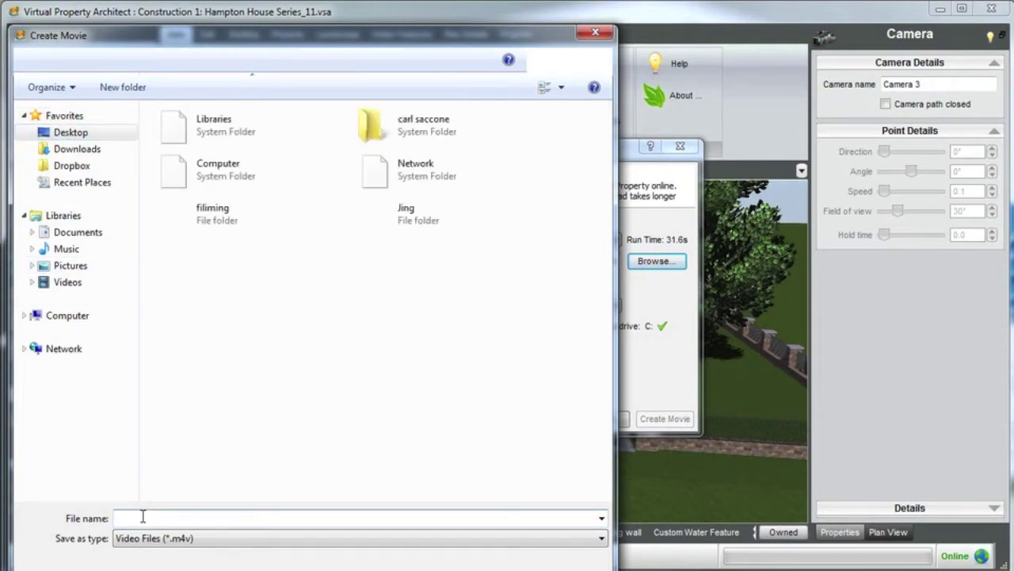
{"action": "type", "text": "Final Animation"}
{"action": "key", "text": "Return"}
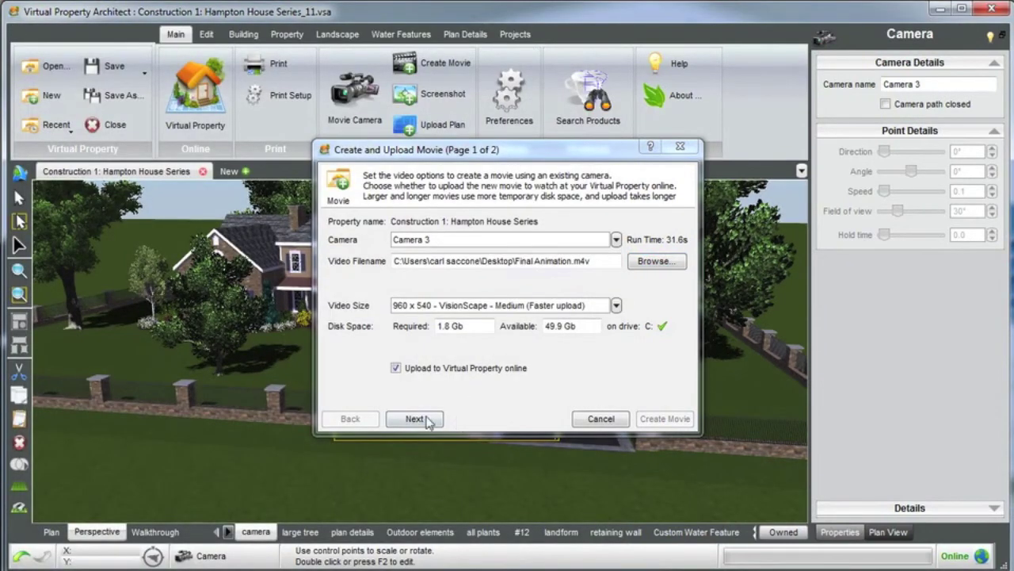
Name the movie Final Movie with the description Front Entrance, then create it and upload it to the online property.
{"action": "left_click", "coordinate": [426, 421]}
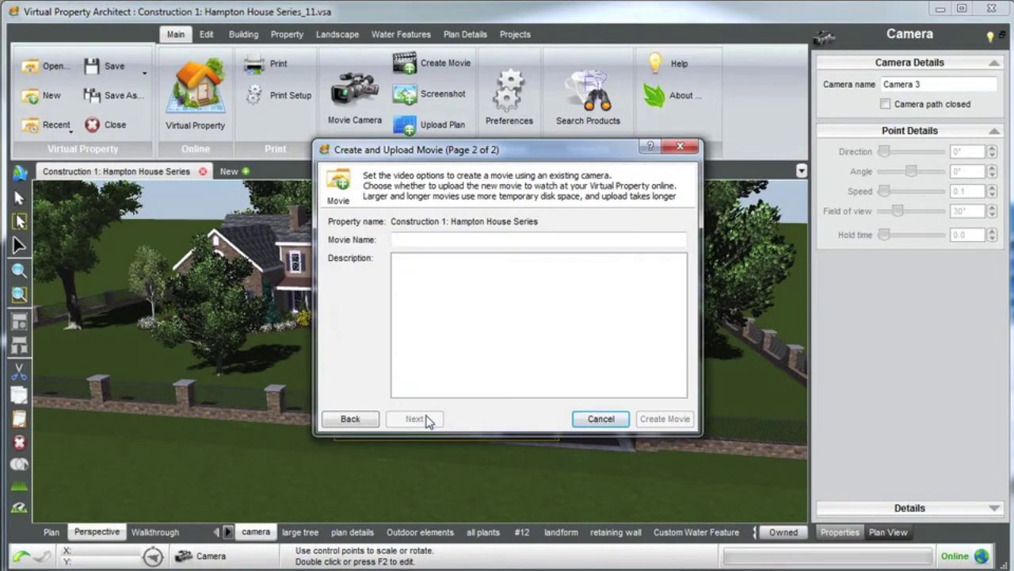
{"action": "left_click", "coordinate": [412, 238]}
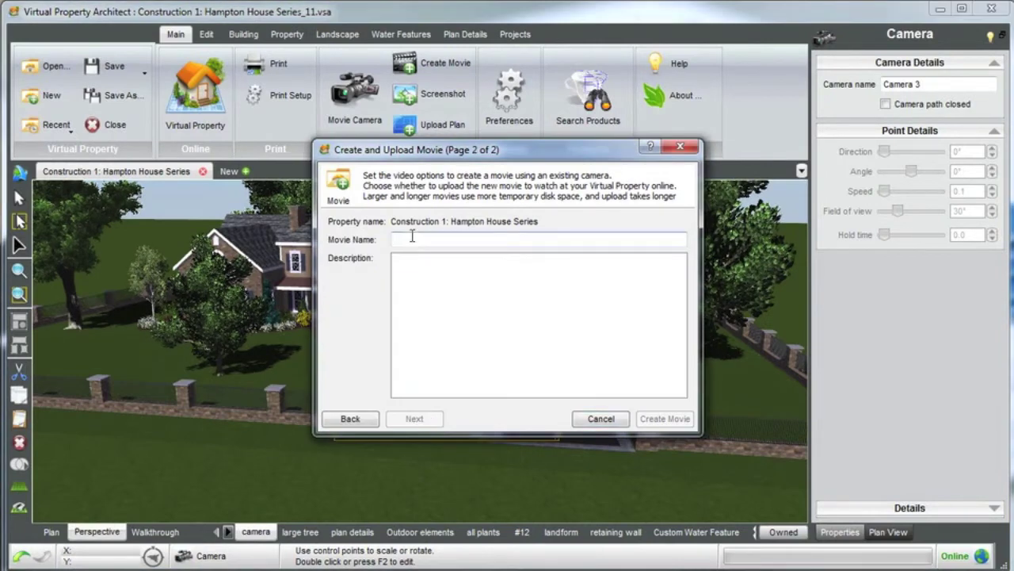
{"action": "type", "text": "Final Movie"}
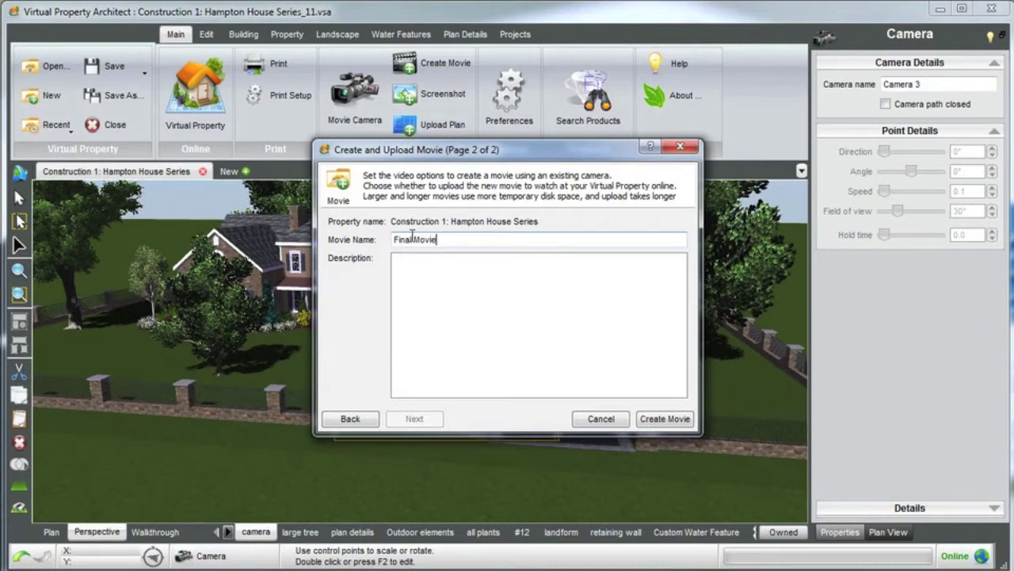
{"action": "left_click", "coordinate": [469, 264]}
{"action": "left_click", "coordinate": [442, 285]}
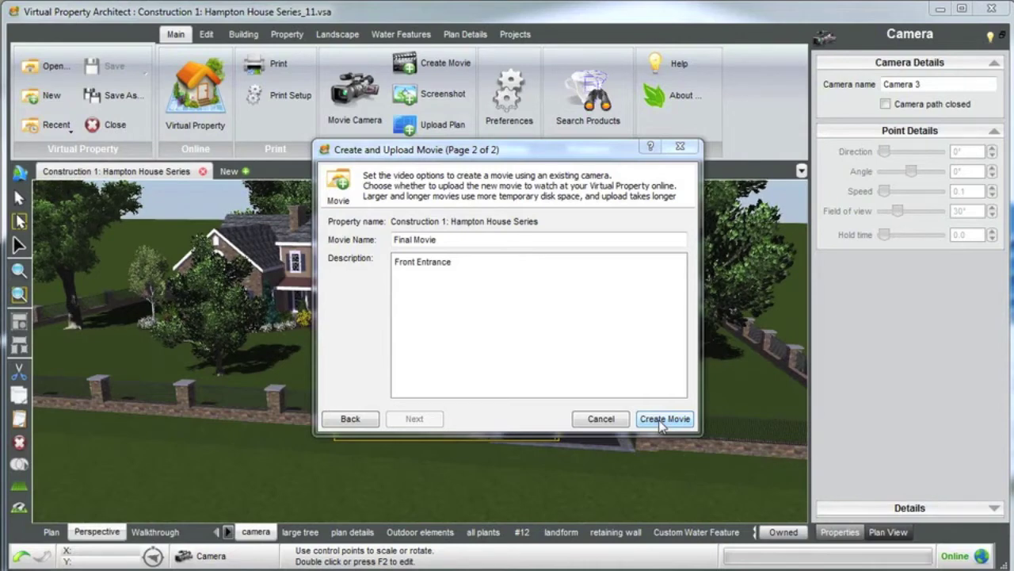
{"action": "left_click", "coordinate": [657, 425]}
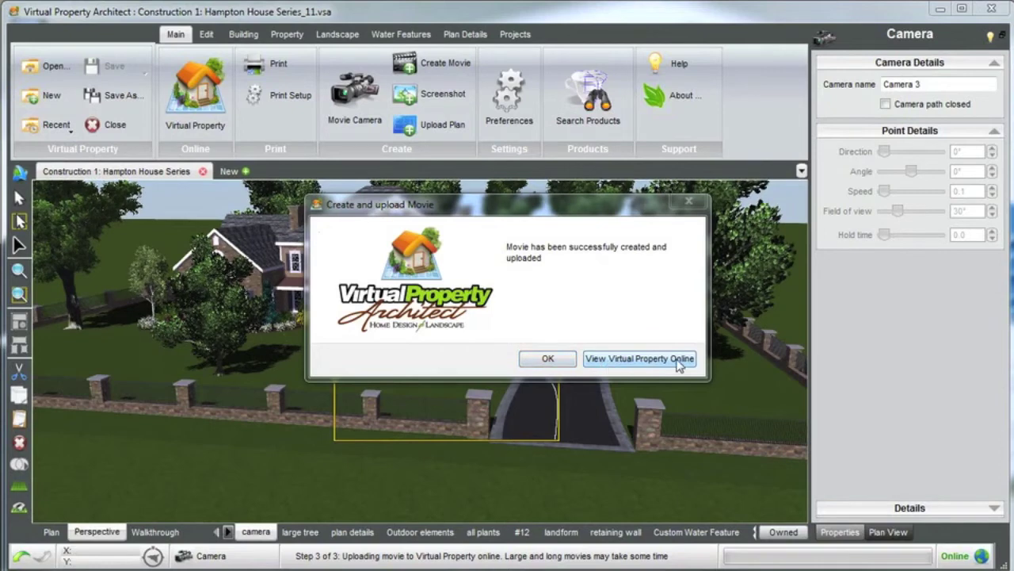
{"action": "left_click", "coordinate": [546, 359]}
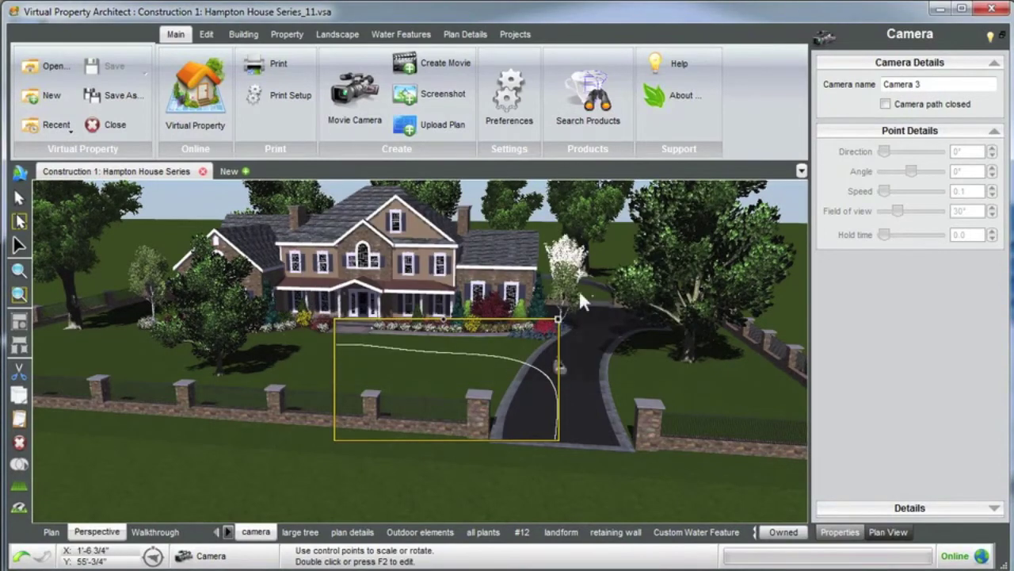
Hide the camera layer so the property is shown without the camera path.
{"action": "left_click_drag", "start_coordinate": [404, 260], "coordinate": [420, 266]}
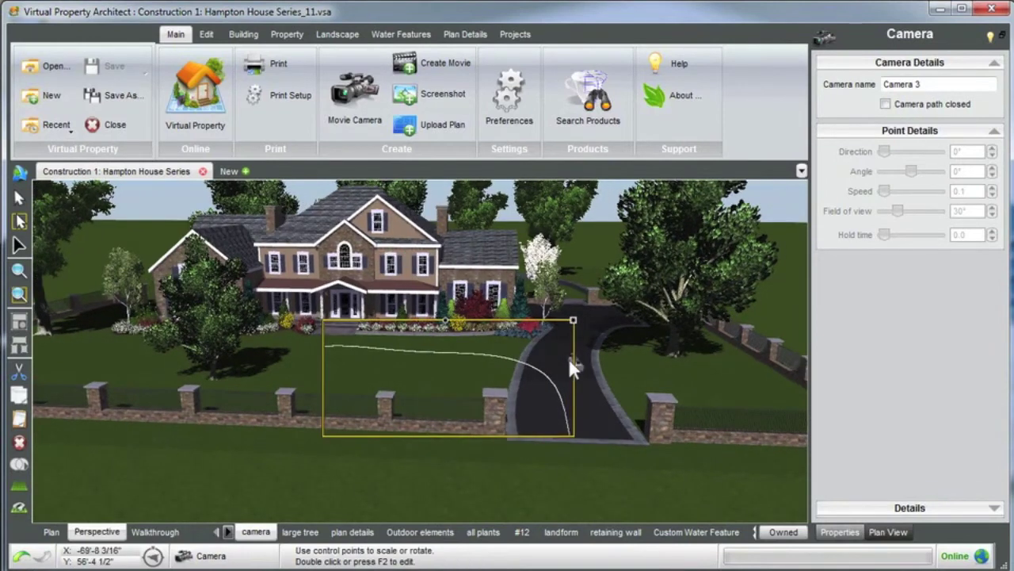
{"action": "right_click", "coordinate": [255, 531]}
{"action": "left_click", "coordinate": [285, 564]}
{"action": "middle_click_drag", "start_coordinate": [380, 410], "coordinate": [412, 372]}
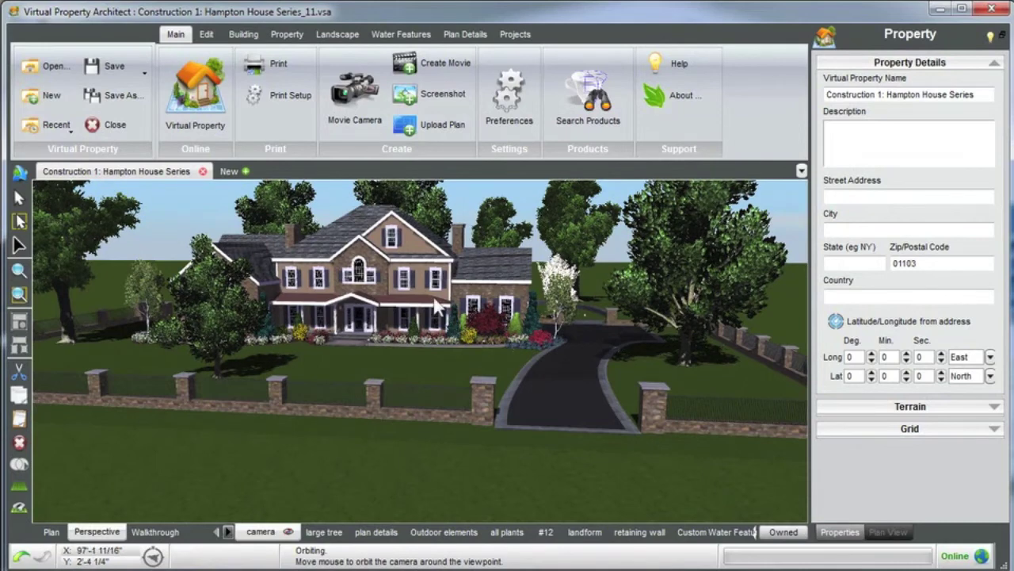
{"action": "middle_click_drag", "start_coordinate": [451, 324], "coordinate": [392, 280]}
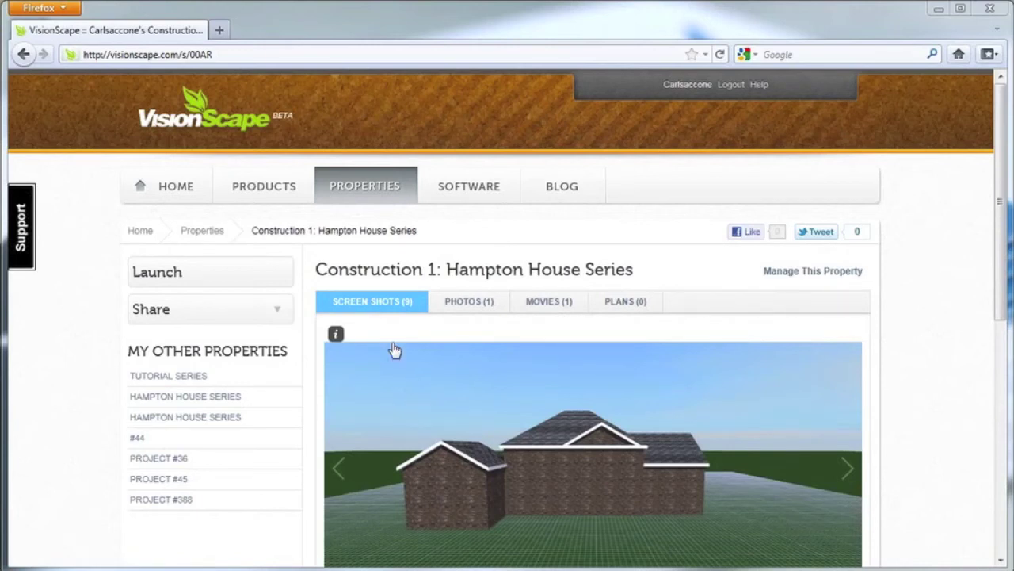
Switch to Firefox, open the movies of the Hampton House Series property on VisionScape and watch Final Movie.
{"action": "left_click", "coordinate": [549, 305]}
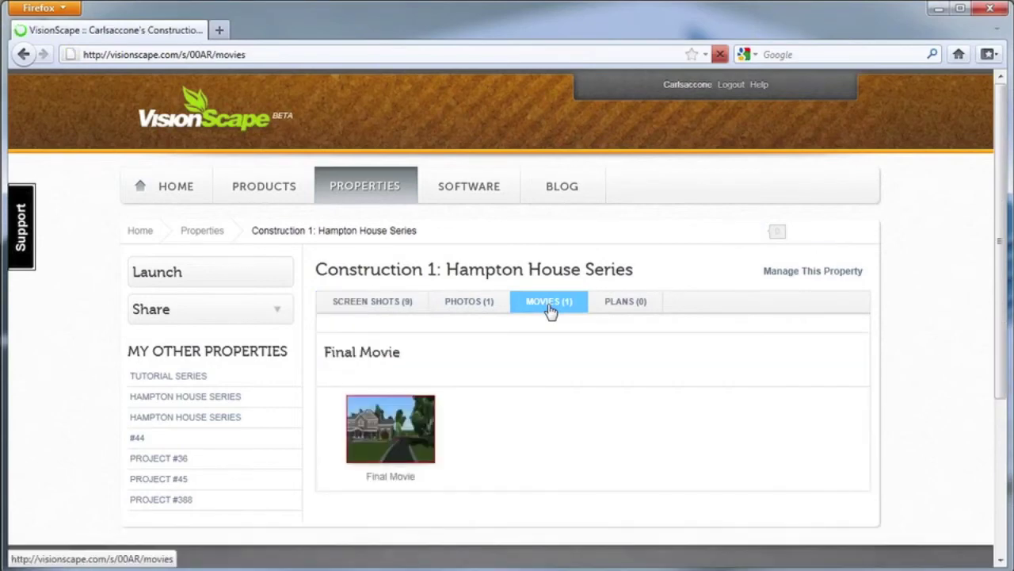
{"action": "scroll", "coordinate": [506, 411], "scroll_direction": "down", "scroll_amount": 4}
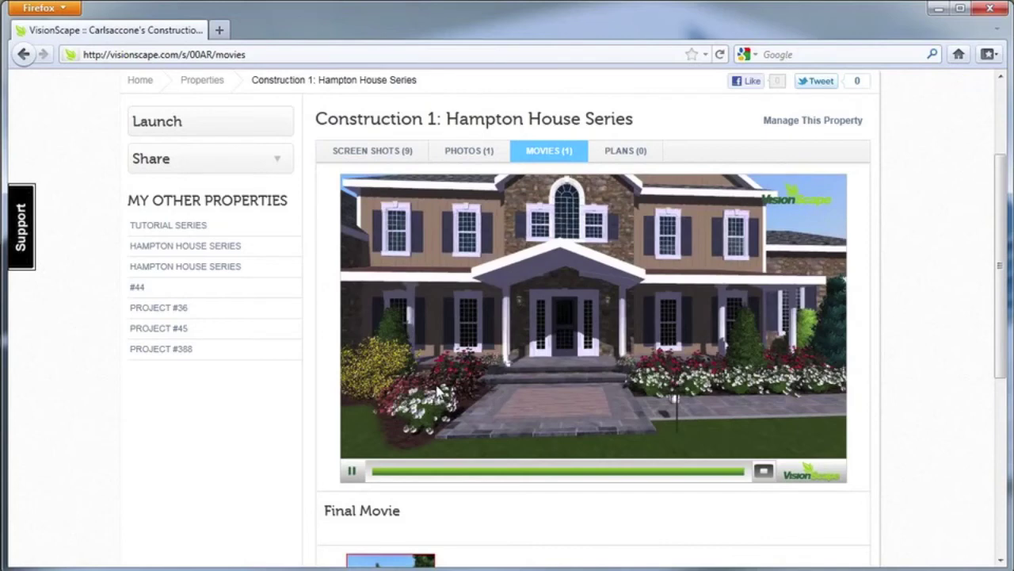
{"action": "scroll", "coordinate": [438, 390], "scroll_direction": "down", "scroll_amount": 2}
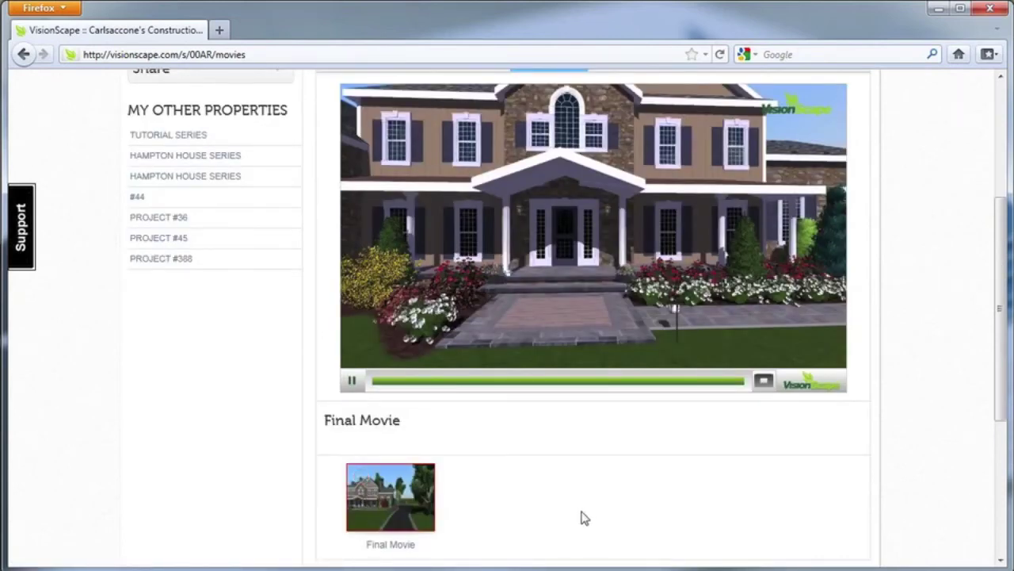
{"action": "scroll", "coordinate": [584, 518], "scroll_direction": "up", "scroll_amount": 5}
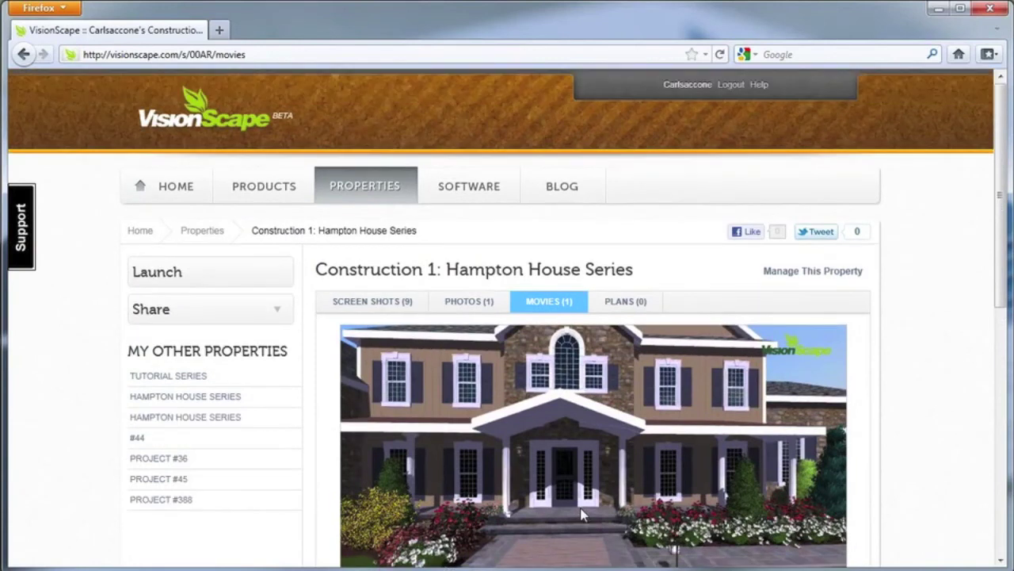